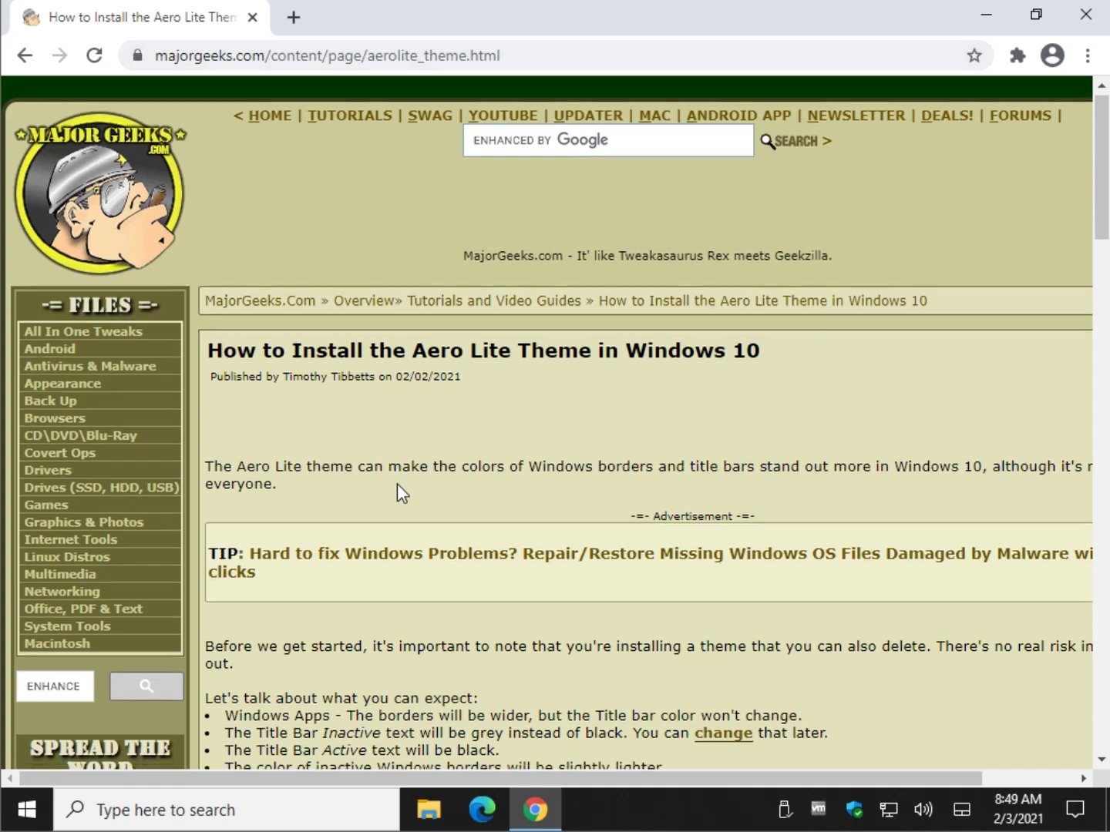
{"action": "scroll", "coordinate": [337, 267], "scroll_direction": "down", "scroll_amount": 3}
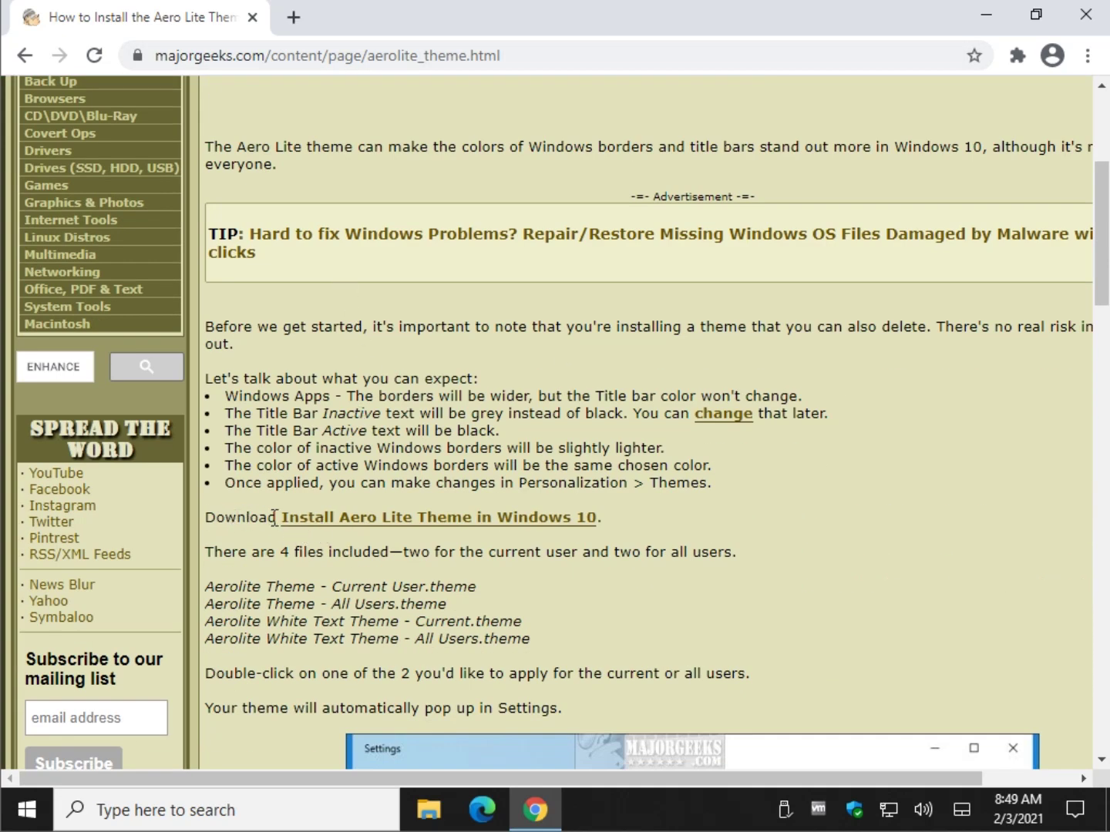
- Download the Aero Lite theme zip from its download page and minimise Chrome to the desktop
{"action": "left_click", "coordinate": [367, 521]}
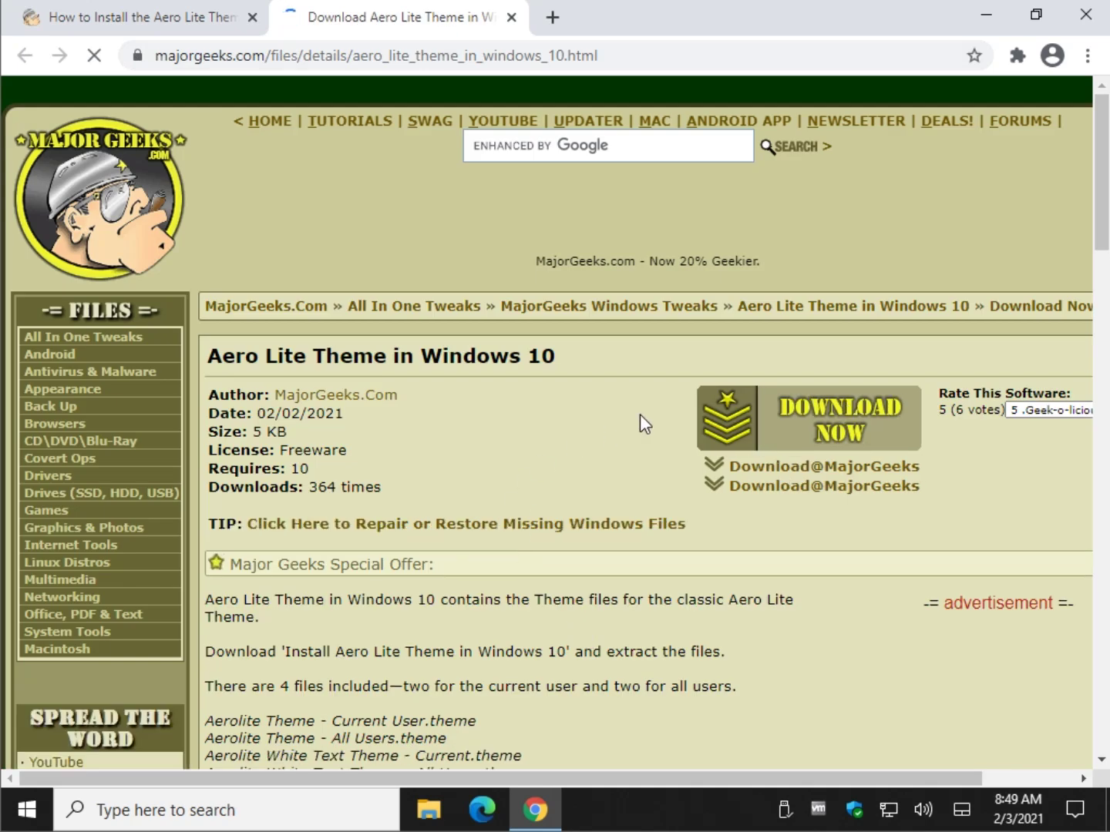
{"action": "left_click", "coordinate": [798, 426]}
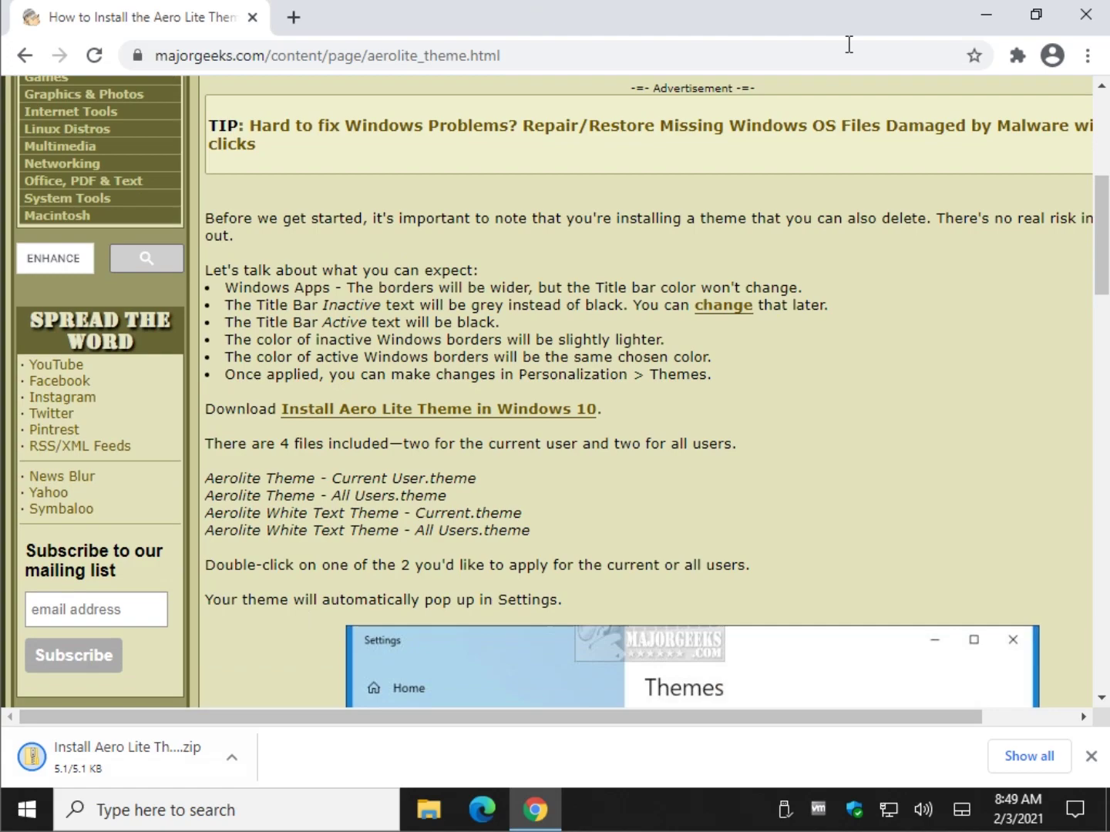
{"action": "left_click", "coordinate": [987, 15]}
- Open the downloaded Aero Lite Theme zip in Downloads and start Extract all
{"action": "left_click", "coordinate": [427, 808]}
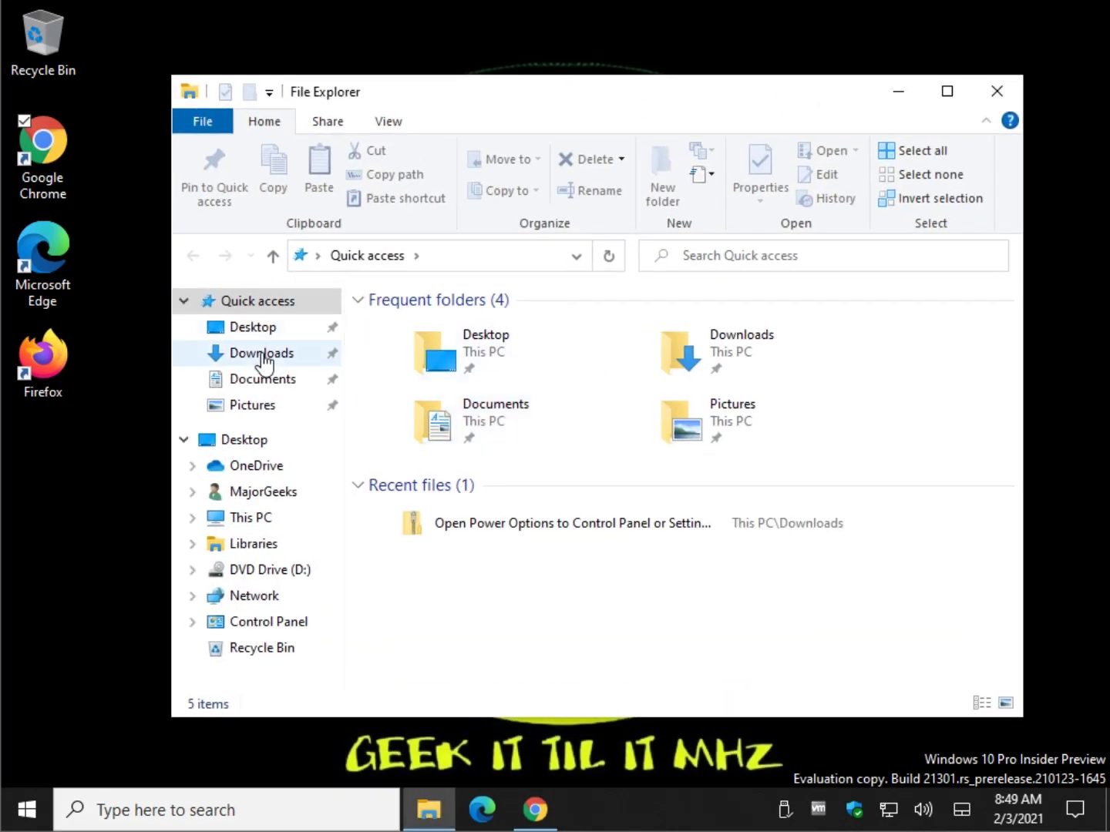
{"action": "left_click", "coordinate": [262, 354]}
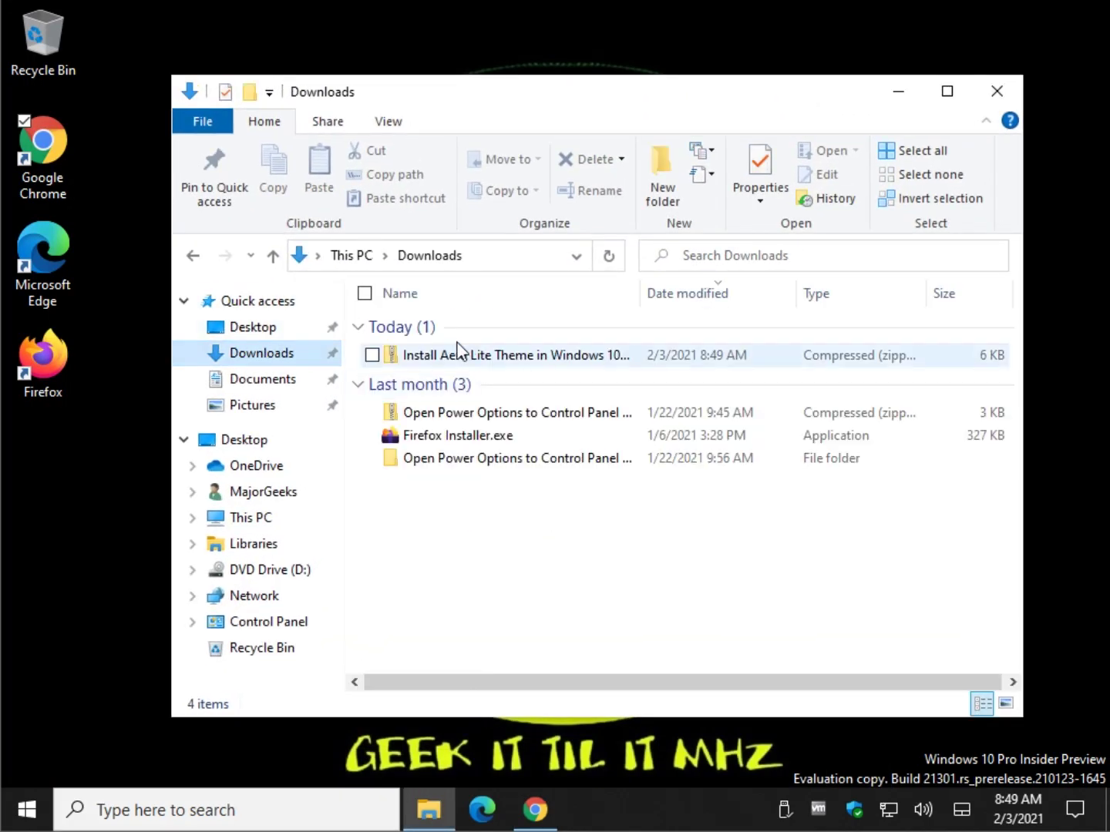
{"action": "left_click", "coordinate": [511, 366]}
{"action": "double_click", "coordinate": [510, 366]}
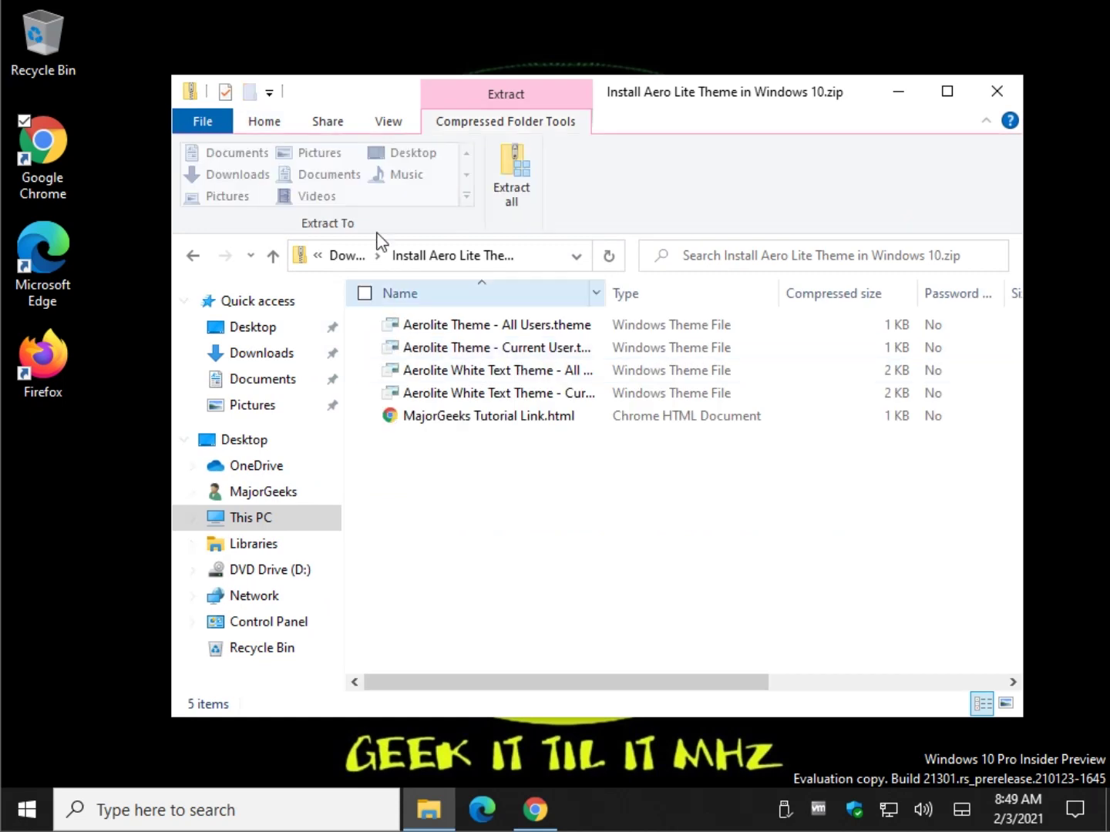
{"action": "left_click", "coordinate": [513, 187]}
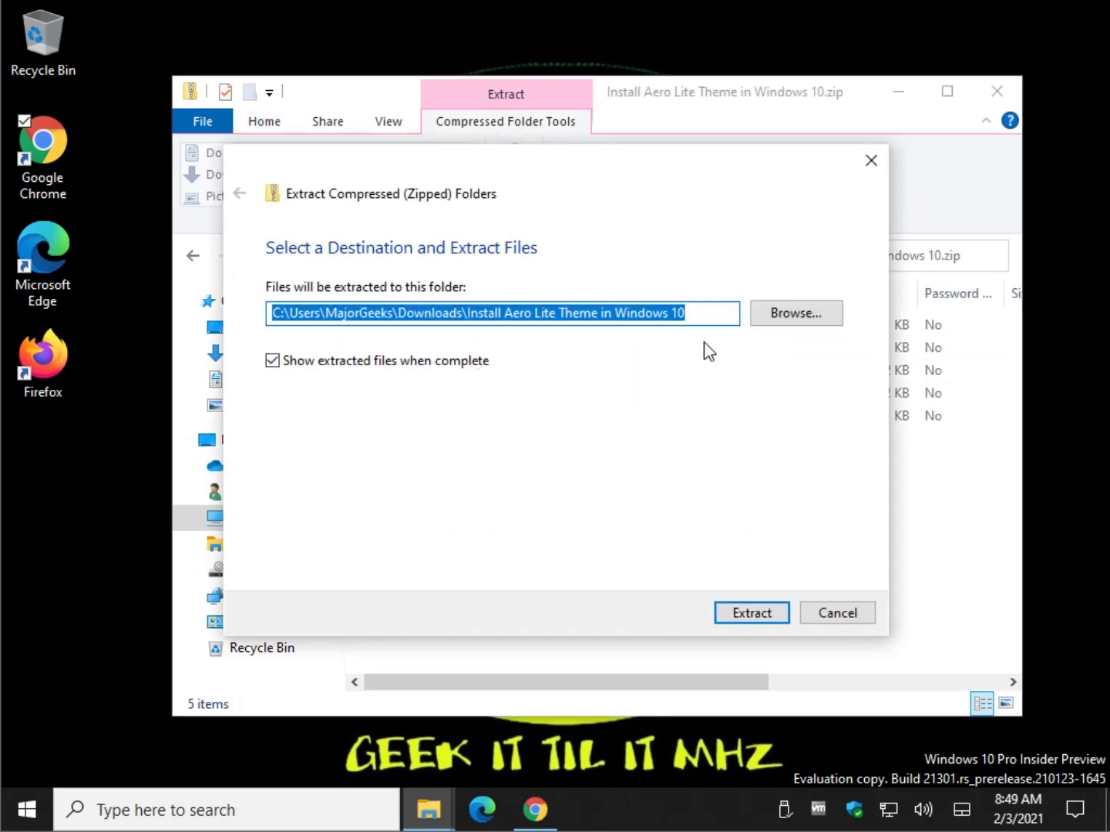
- Extract the theme files into the Documents folder as the destination
{"action": "left_click", "coordinate": [783, 316]}
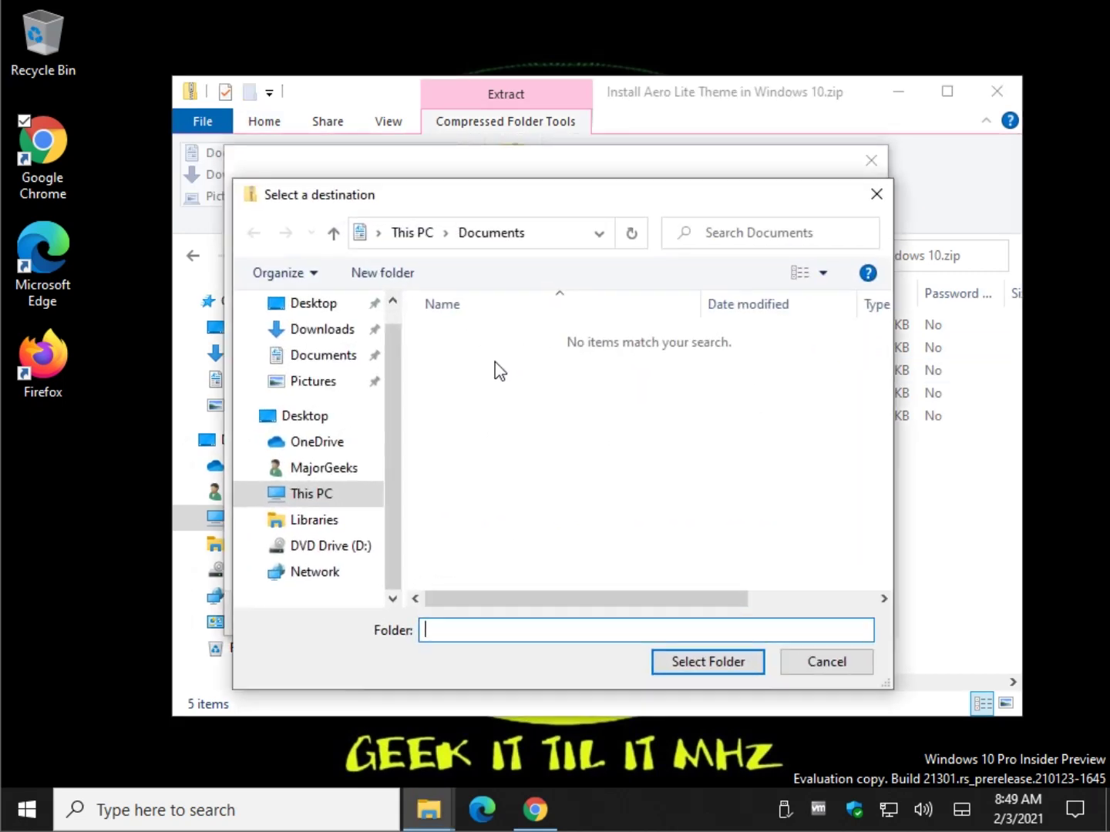
{"action": "left_click", "coordinate": [320, 355]}
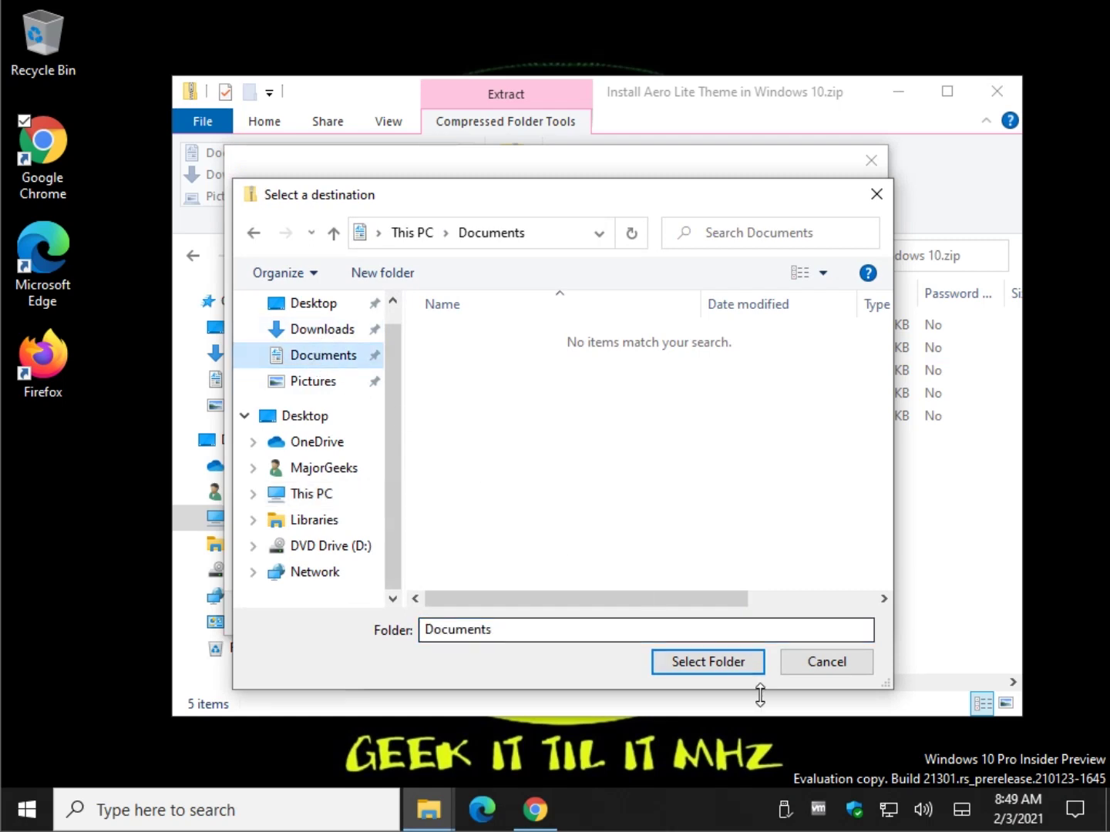
{"action": "left_click", "coordinate": [708, 662]}
{"action": "left_click", "coordinate": [748, 615]}
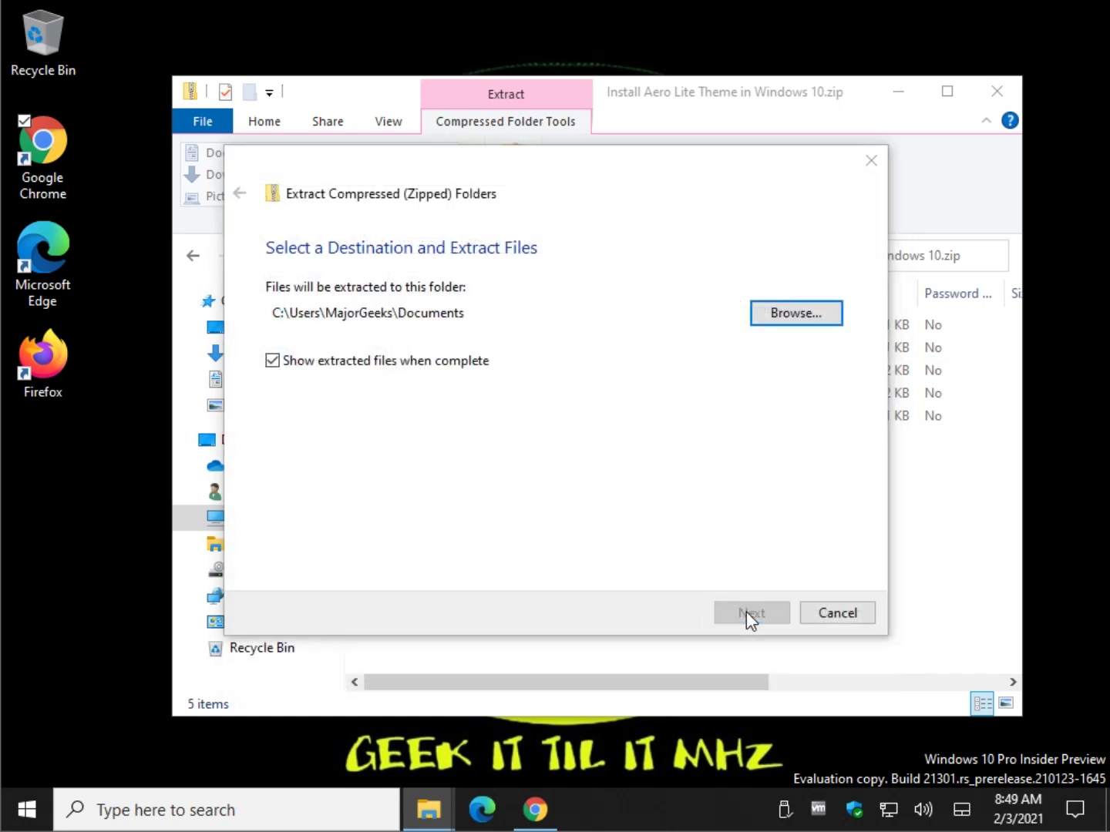
- Review the extracted Aerolite theme files with the Name column widened to show full names
{"action": "left_click", "coordinate": [997, 91]}
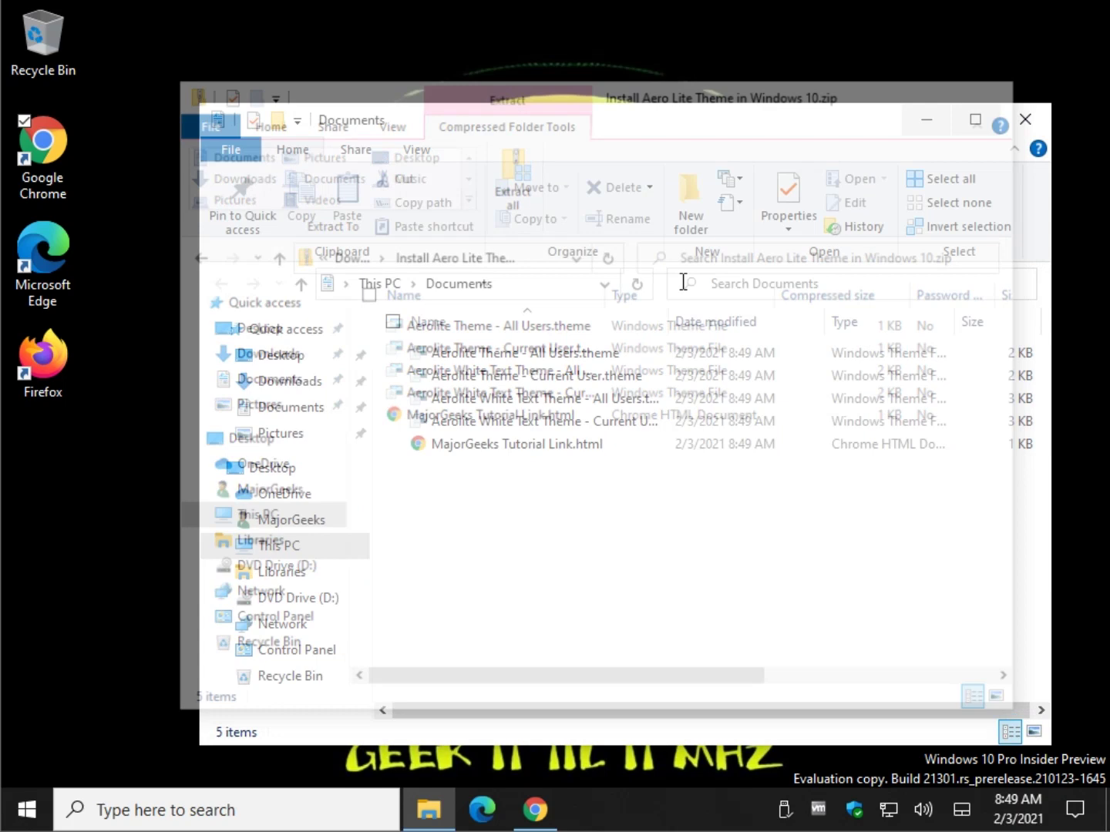
{"action": "left_click_drag", "start_coordinate": [666, 319], "coordinate": [736, 320]}
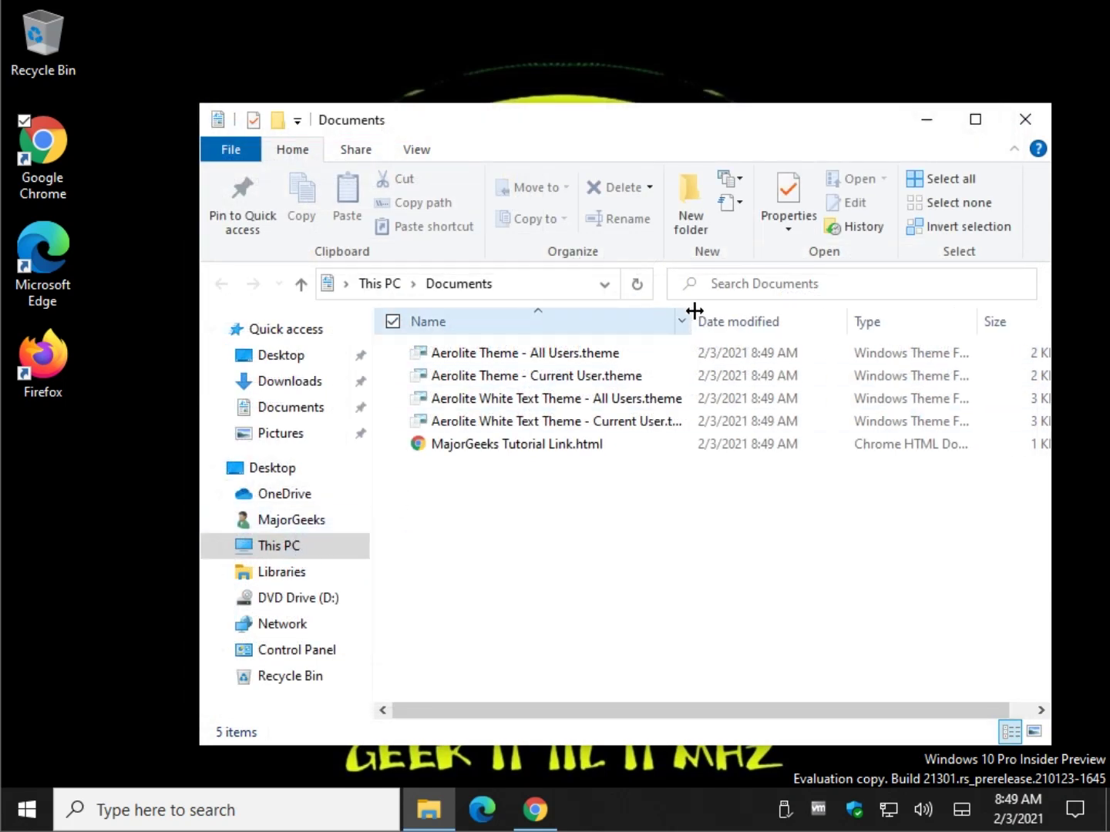
{"action": "left_click", "coordinate": [516, 453]}
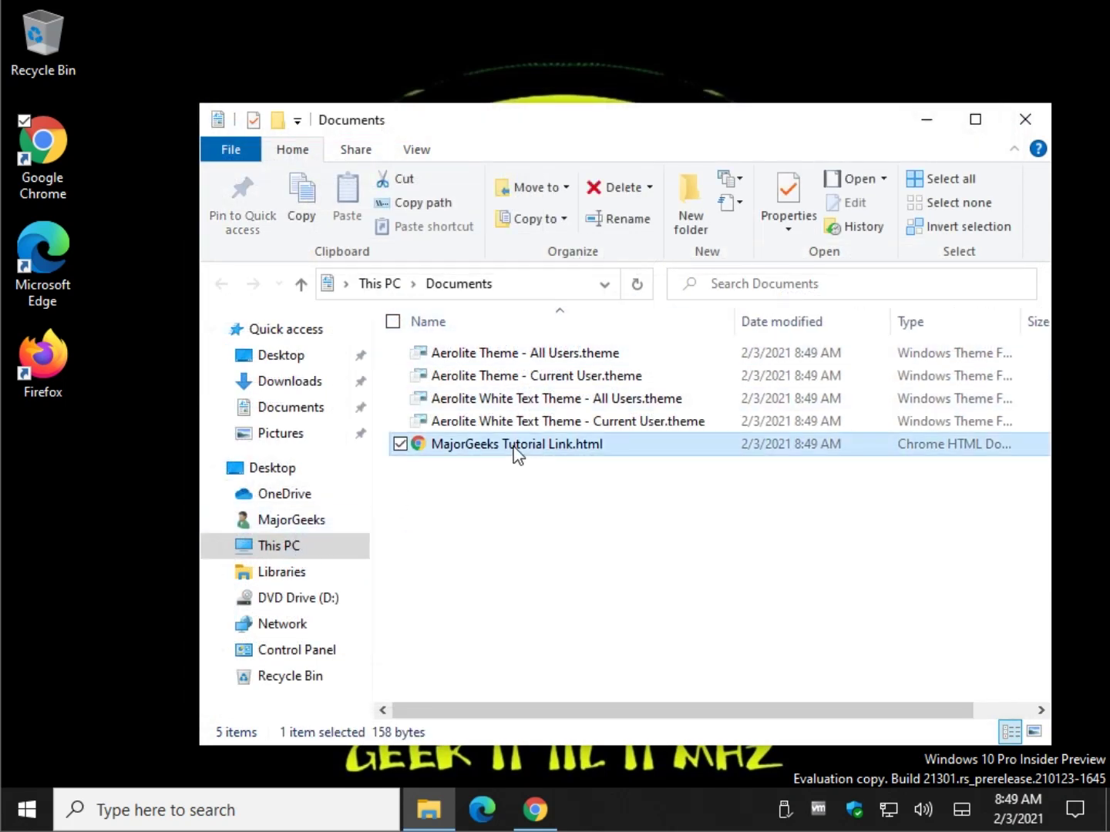
{"action": "left_click", "coordinate": [563, 358]}
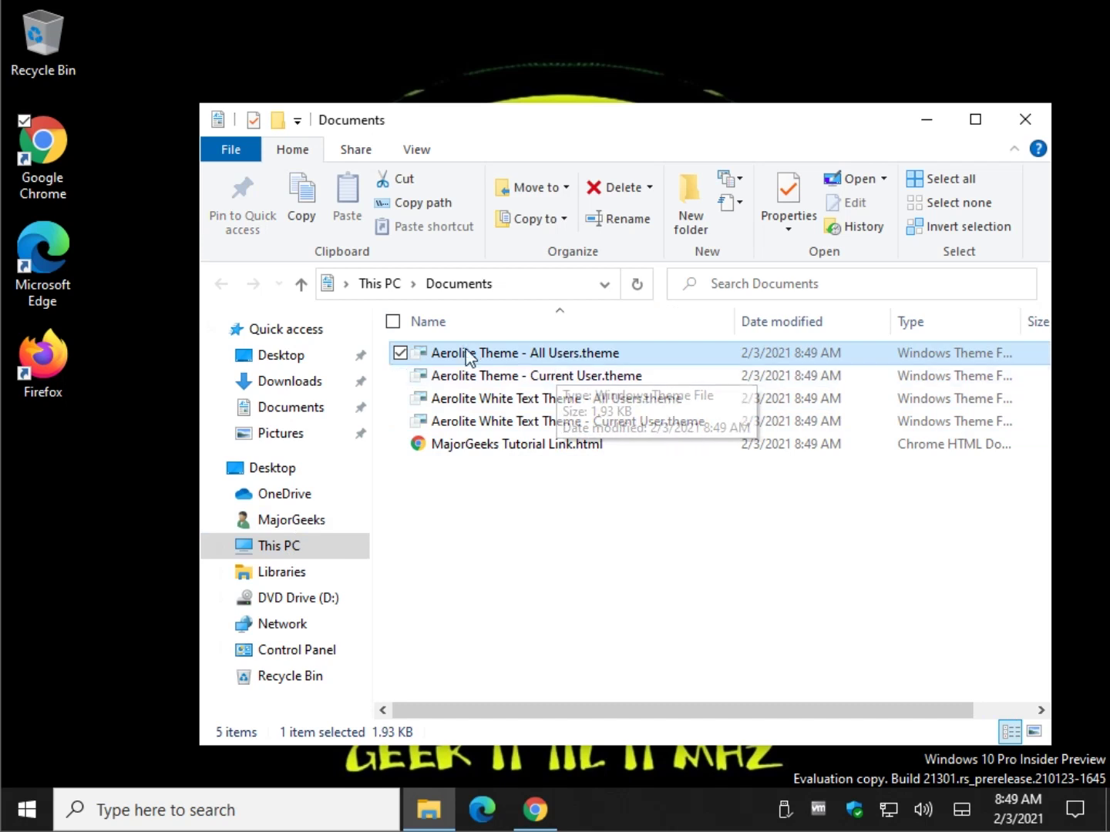
{"action": "left_click", "coordinate": [488, 379]}
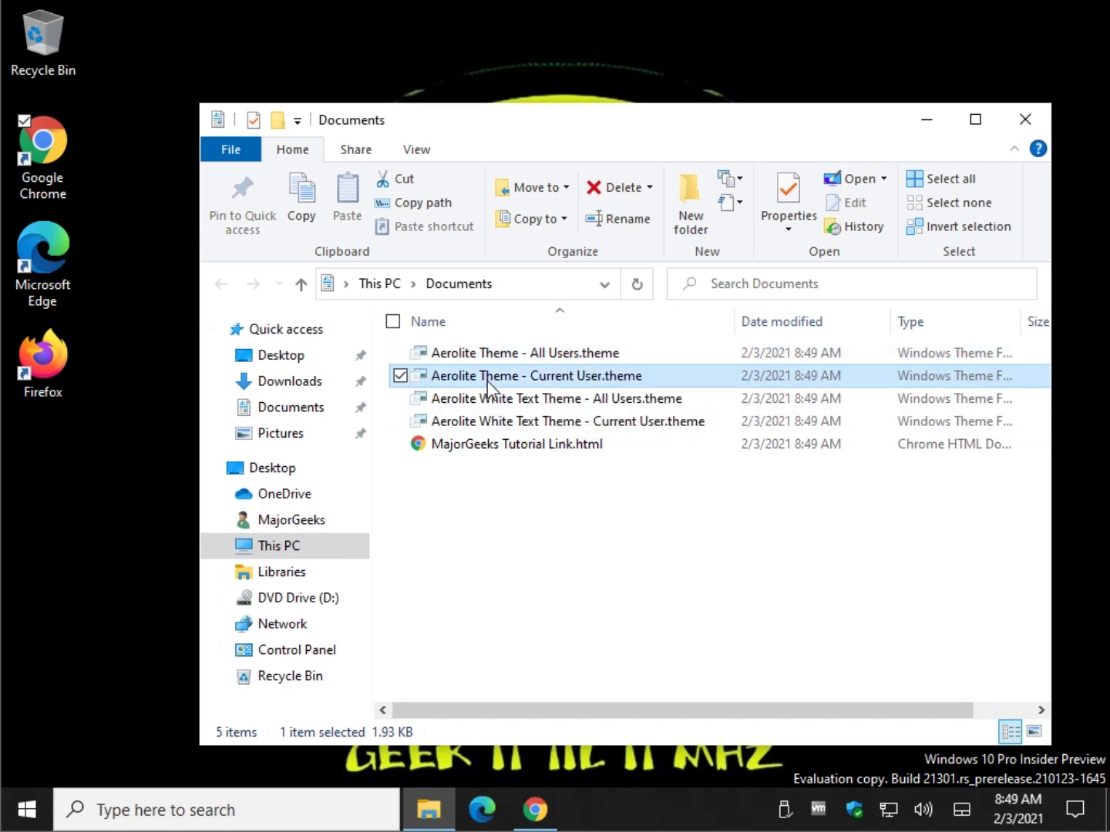
{"action": "left_click", "coordinate": [600, 398]}
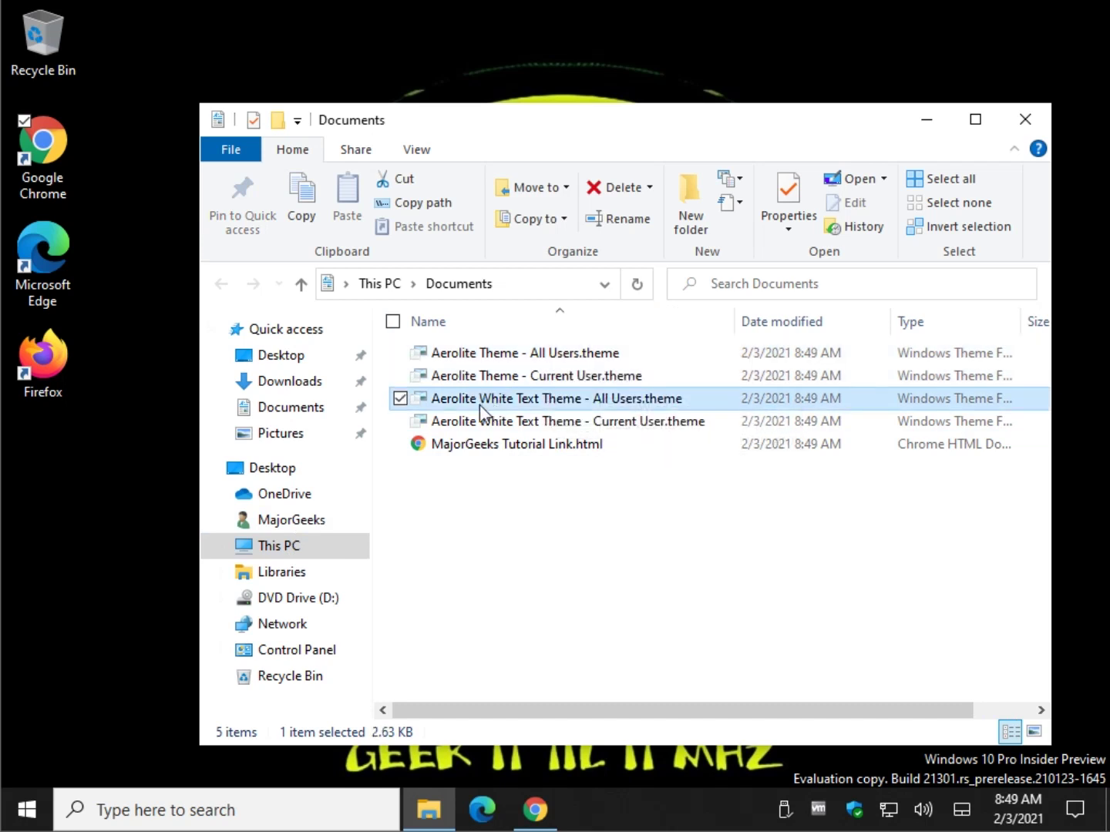
{"action": "left_click", "coordinate": [509, 427]}
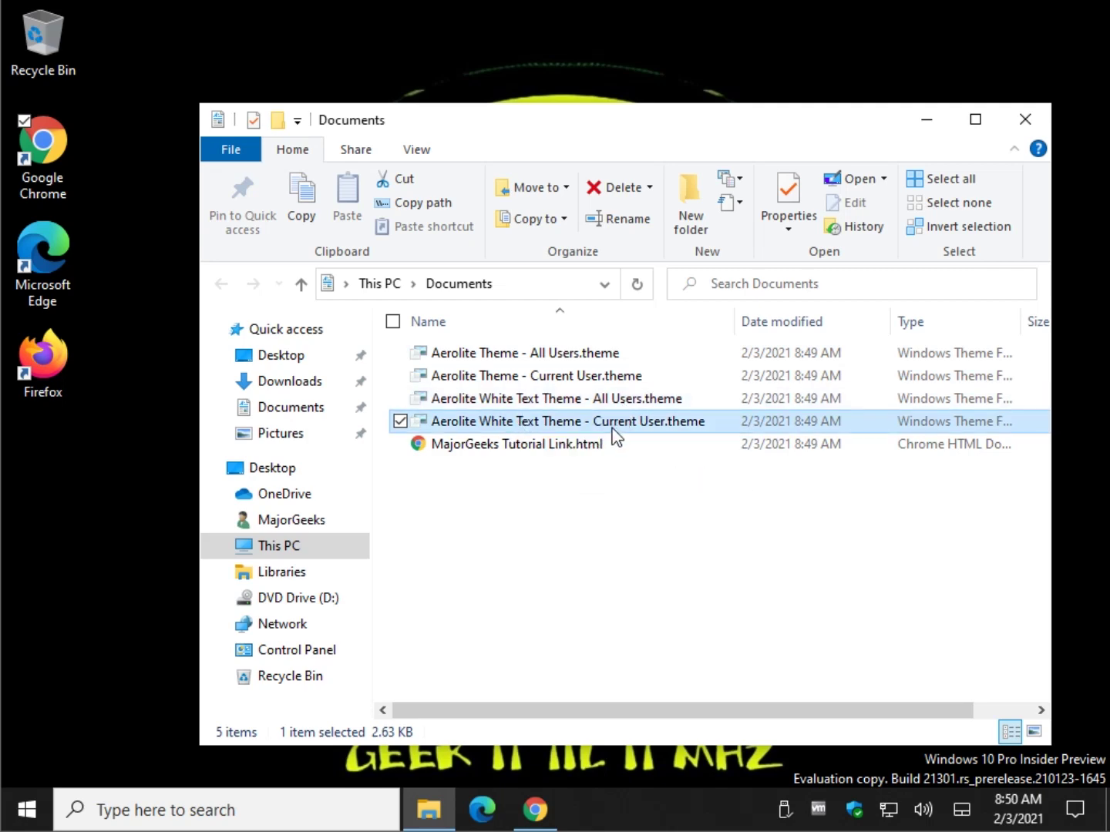
{"action": "left_click", "coordinate": [525, 361]}
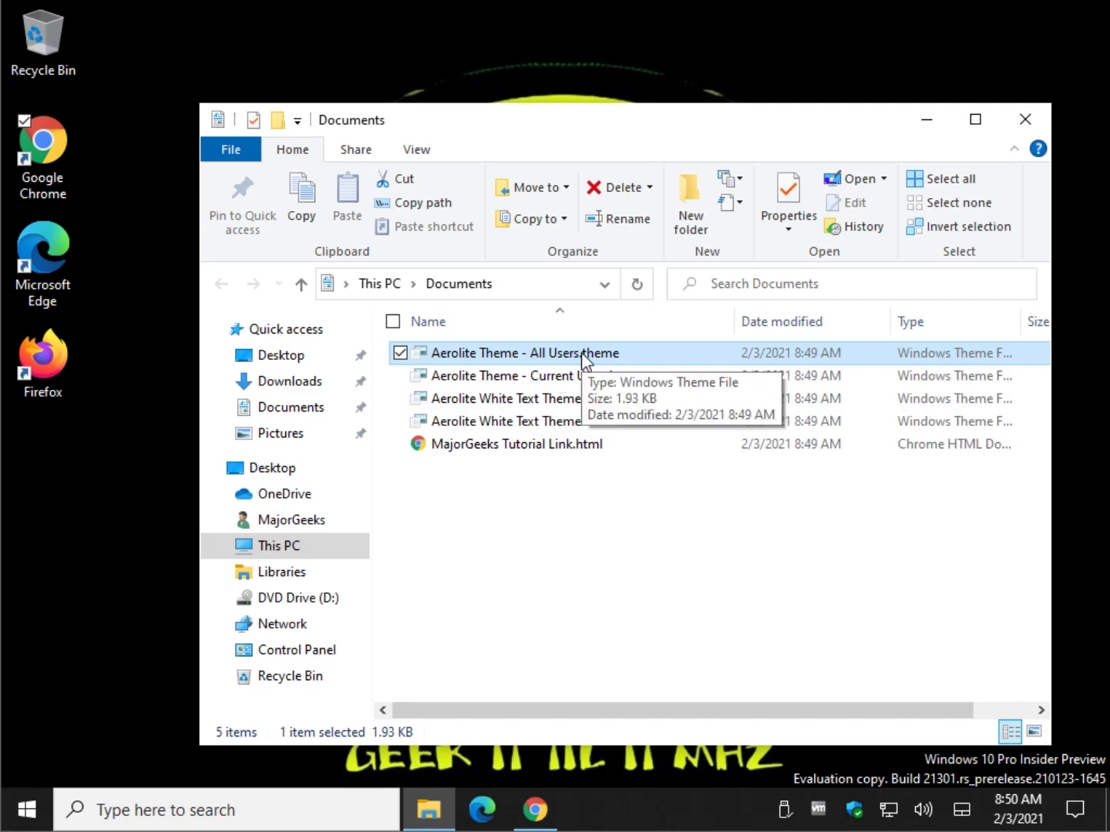
- Apply 'Aerolite Theme - All Users.theme', allowing the unverified file to open
{"action": "double_click", "coordinate": [539, 351]}
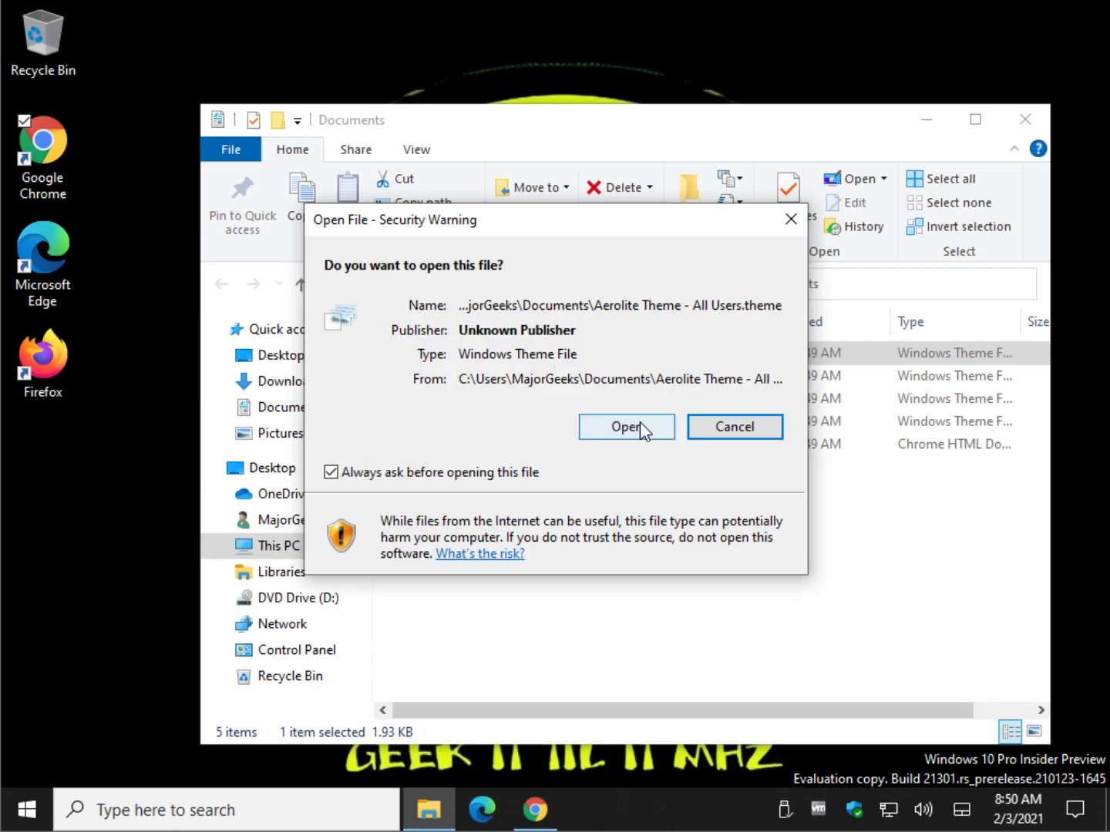
{"action": "left_click", "coordinate": [641, 423]}
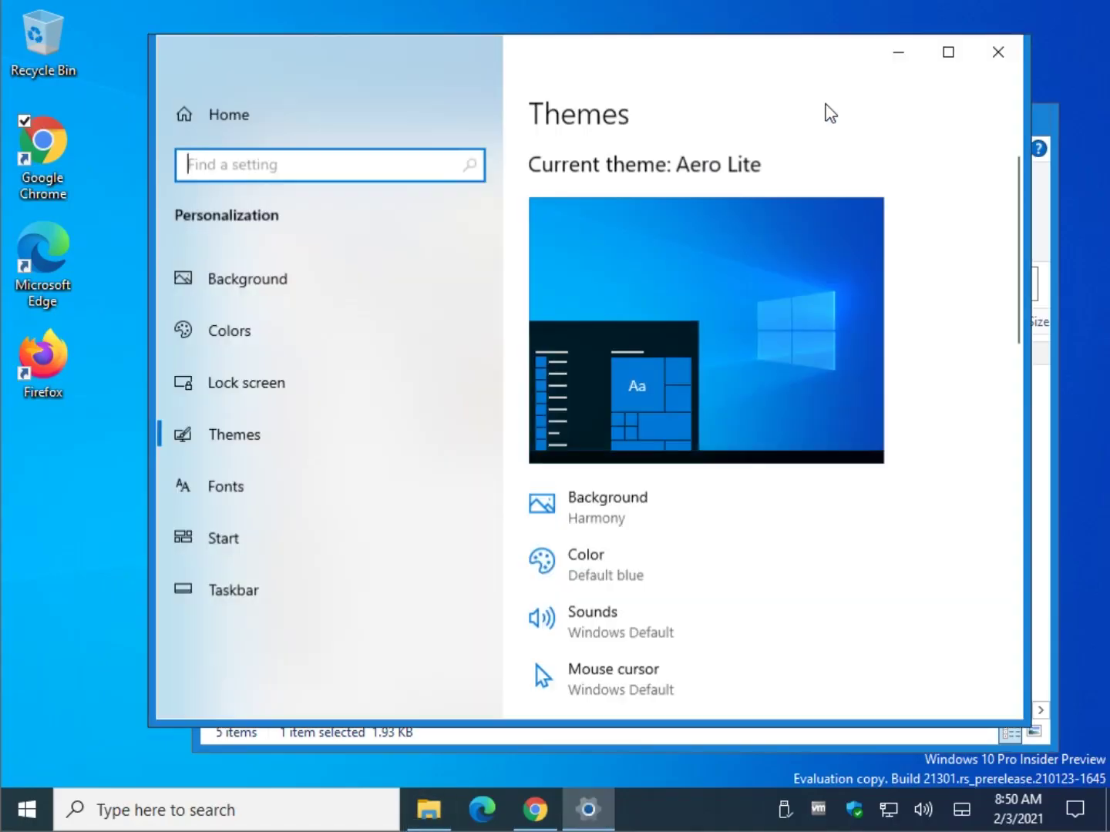
{"action": "left_click", "coordinate": [1056, 169]}
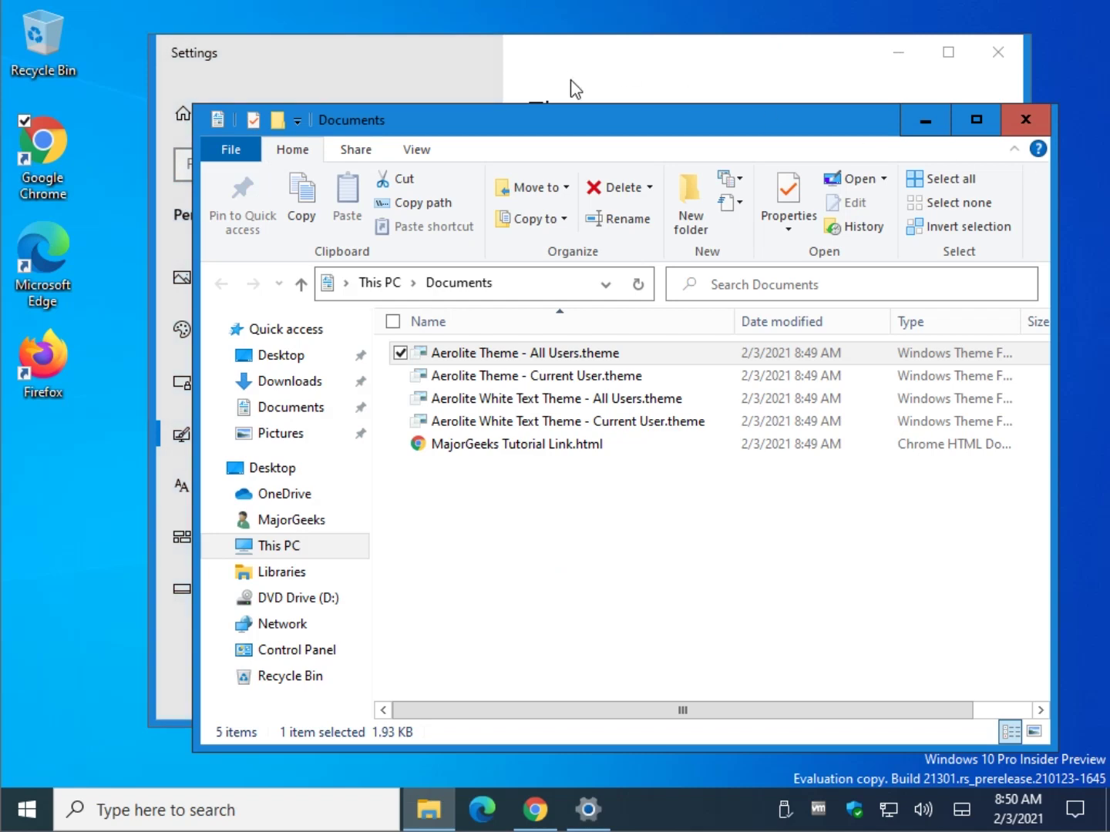
{"action": "left_click_drag", "start_coordinate": [555, 126], "coordinate": [554, 122]}
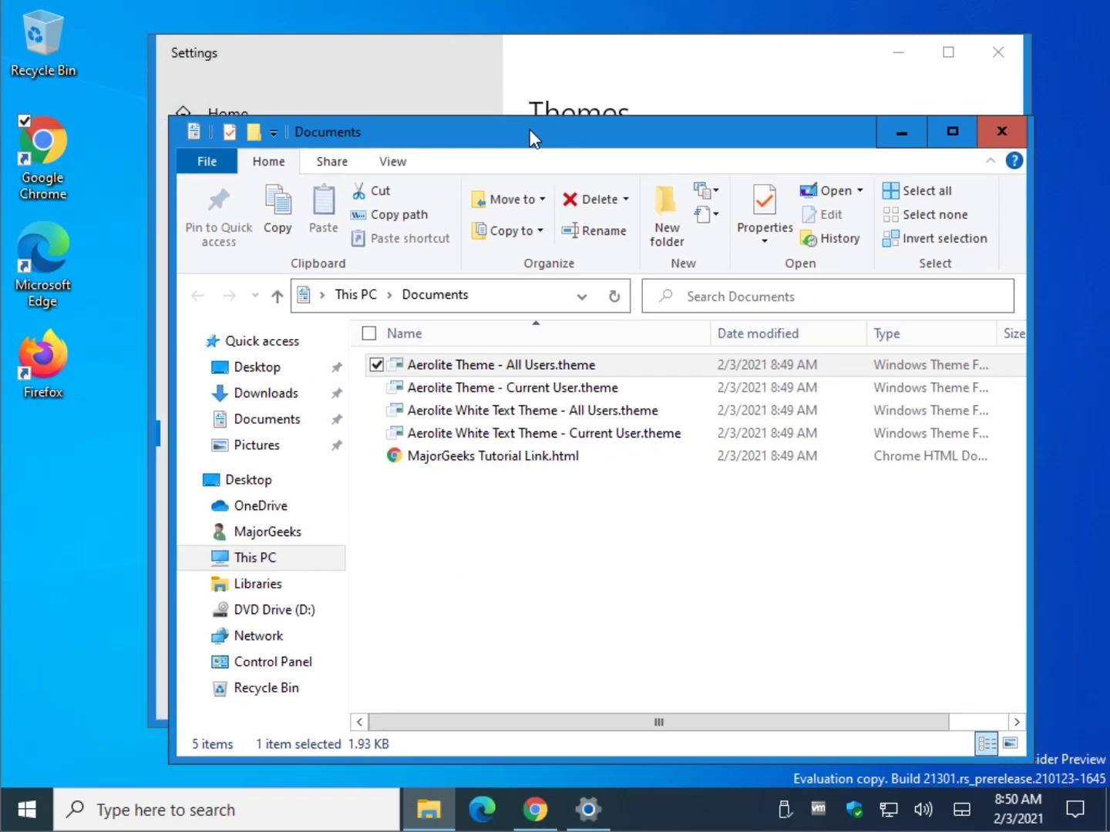
{"action": "left_click", "coordinate": [674, 64]}
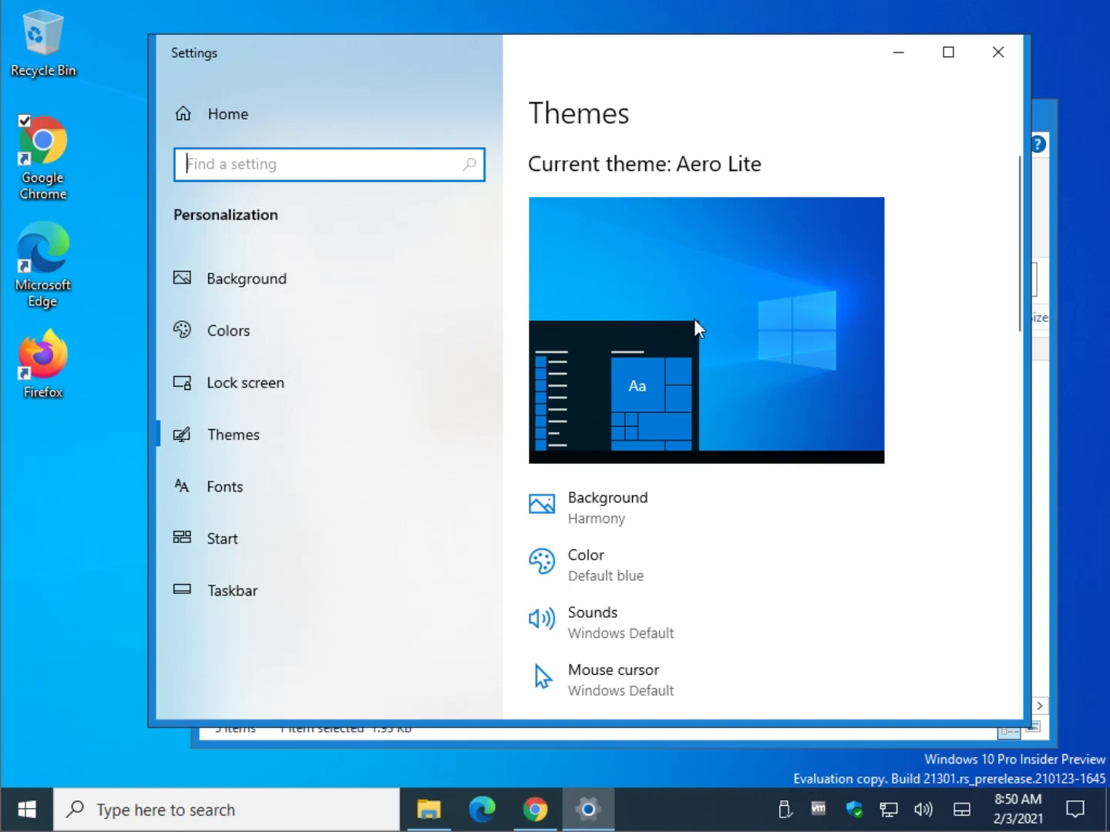
{"action": "scroll", "coordinate": [625, 359], "scroll_direction": "down", "scroll_amount": 3}
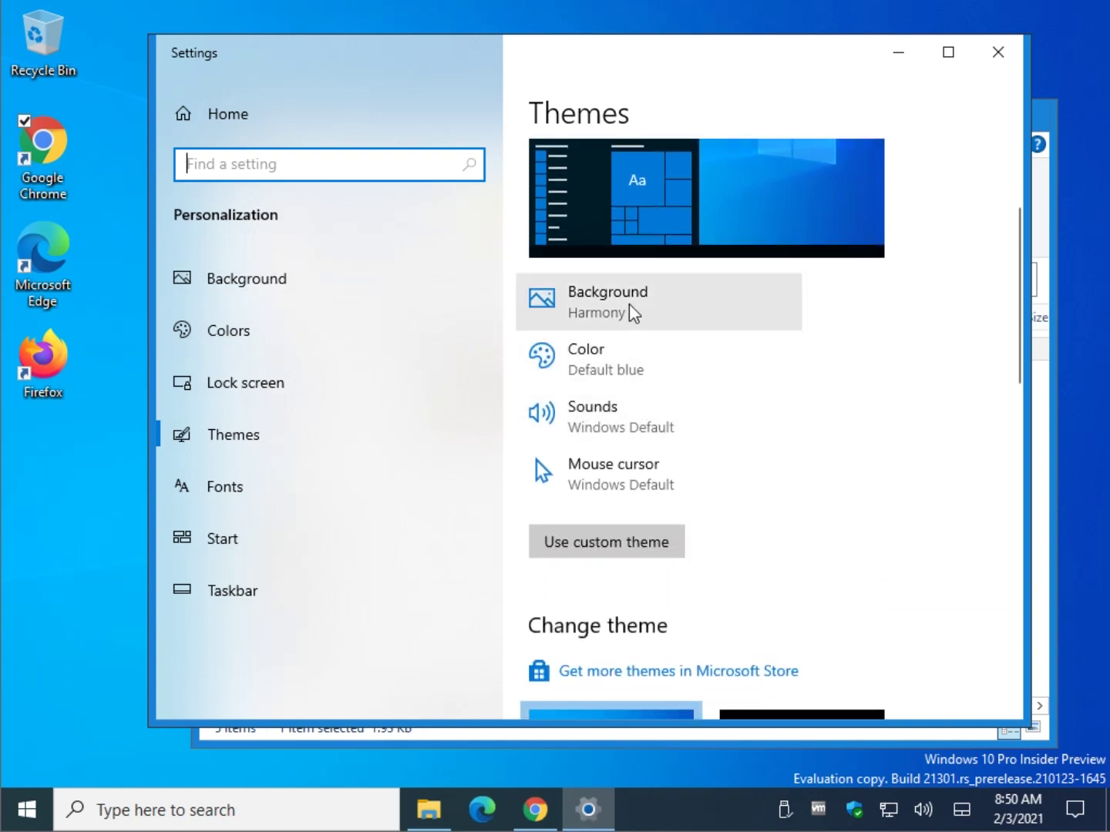
{"action": "scroll", "coordinate": [834, 511], "scroll_direction": "down", "scroll_amount": 2}
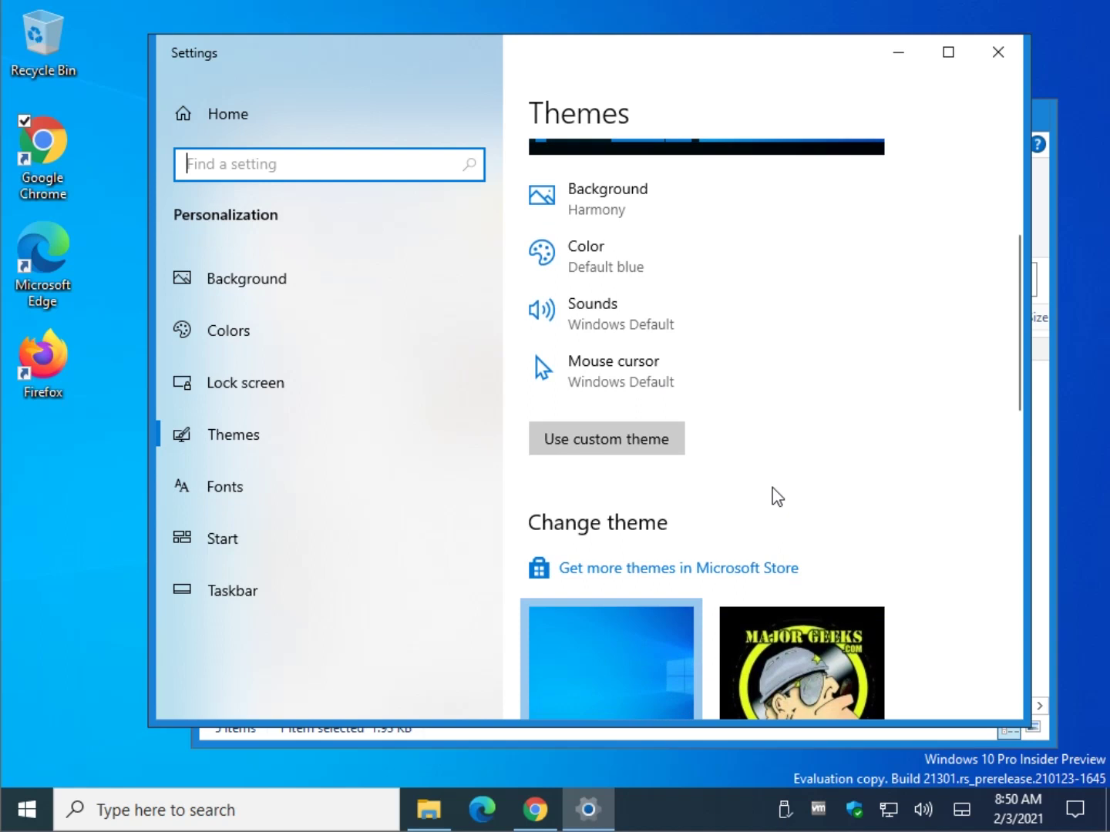
{"action": "scroll", "coordinate": [793, 457], "scroll_direction": "down", "scroll_amount": 4}
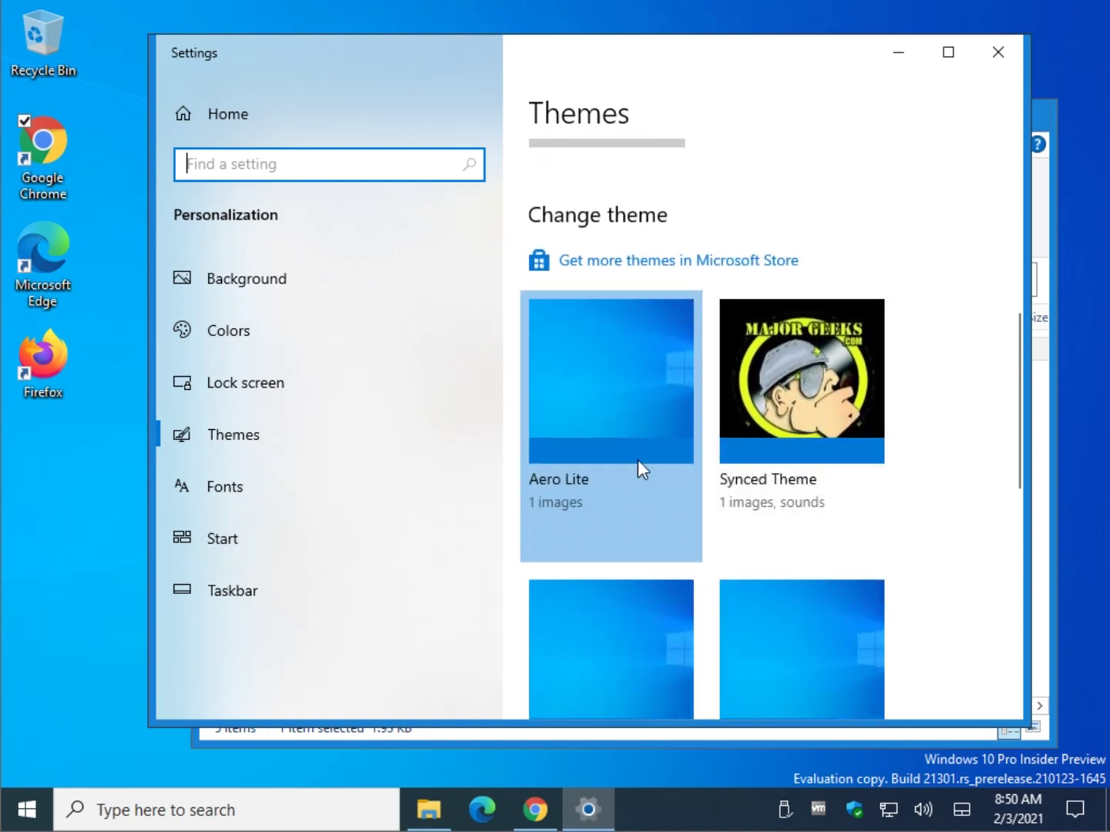
- Check the delete option on the Aero Lite tile and return to the tutorial article
{"action": "right_click", "coordinate": [635, 405]}
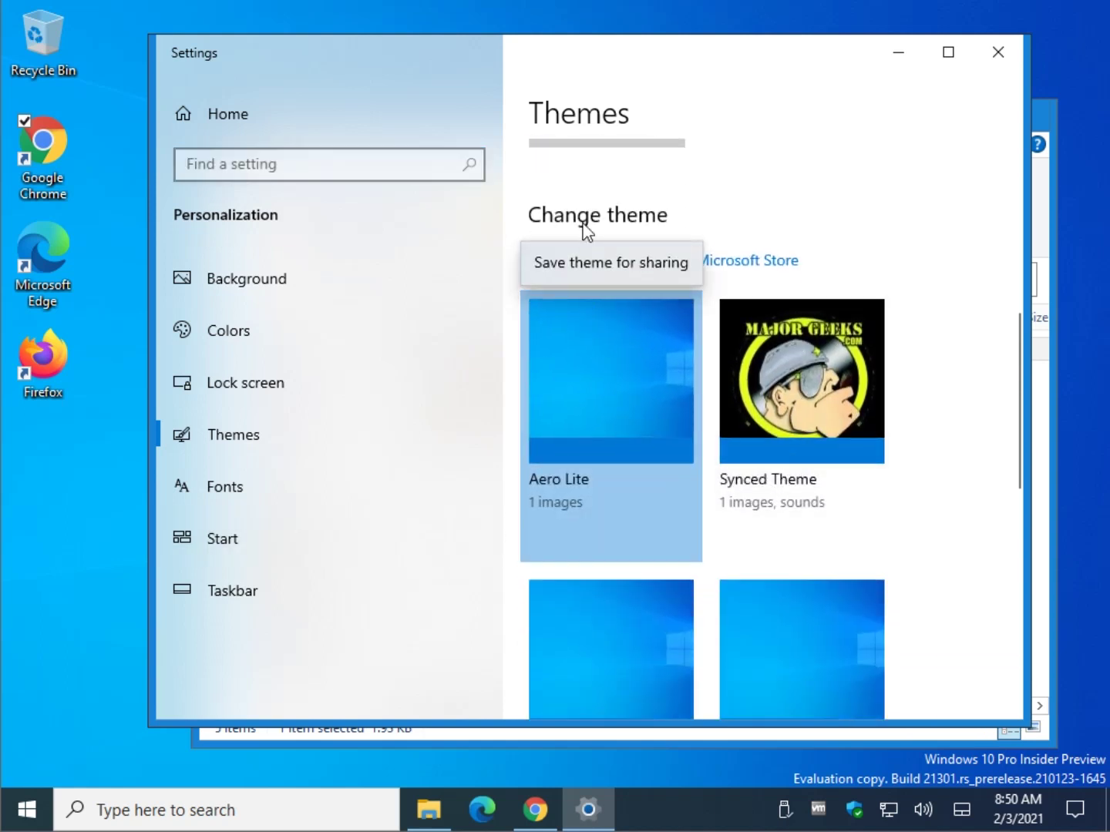
{"action": "left_click", "coordinate": [959, 378]}
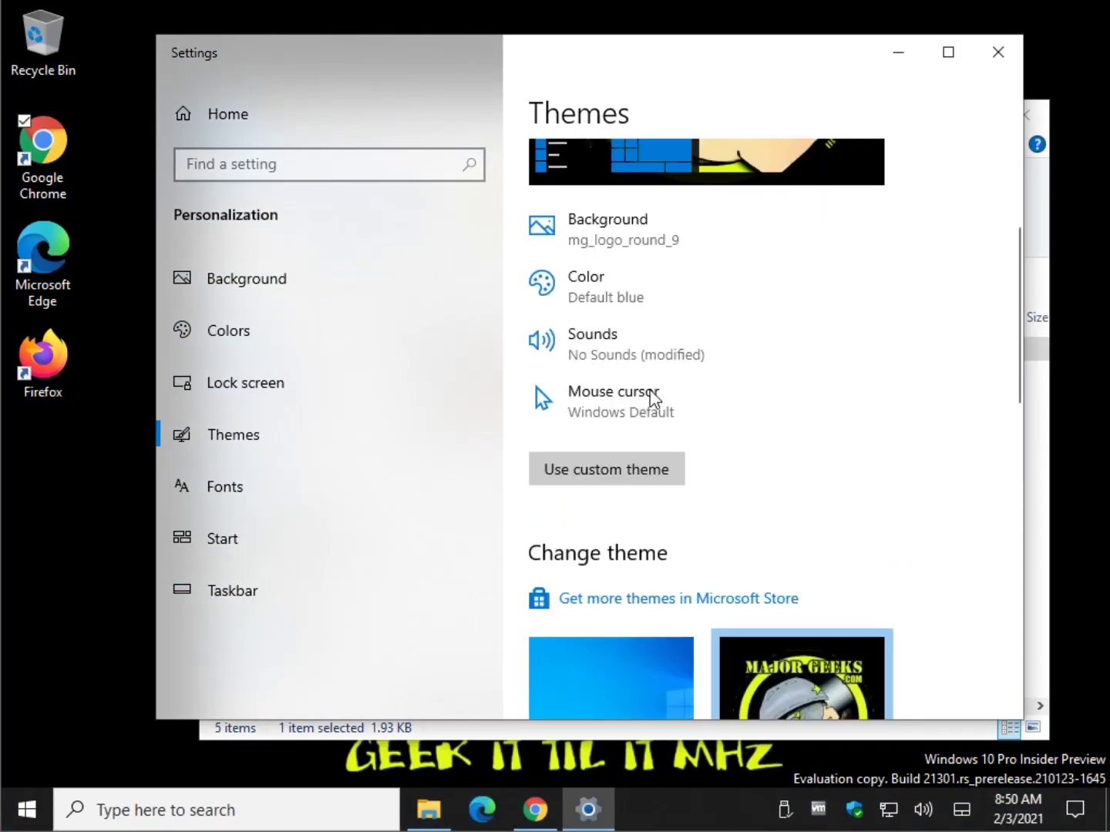
{"action": "scroll", "coordinate": [642, 401], "scroll_direction": "down", "scroll_amount": 3}
{"action": "right_click", "coordinate": [614, 502]}
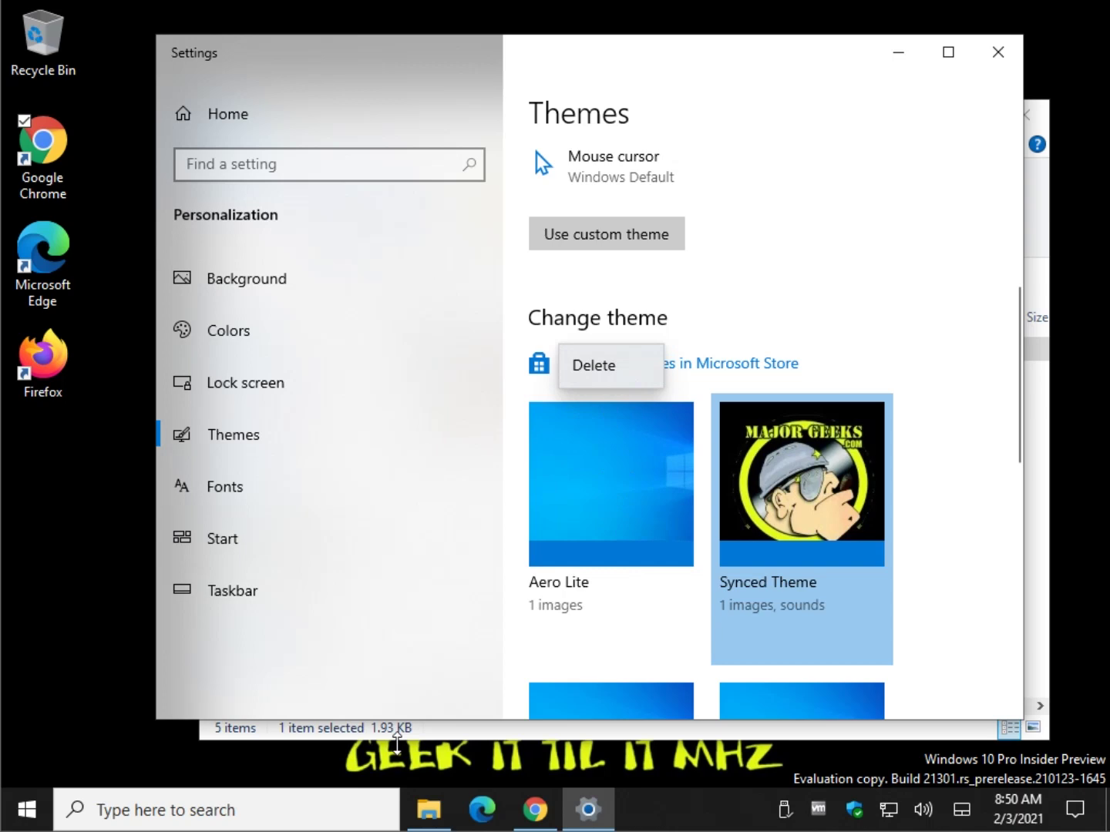
{"action": "left_click", "coordinate": [536, 810]}
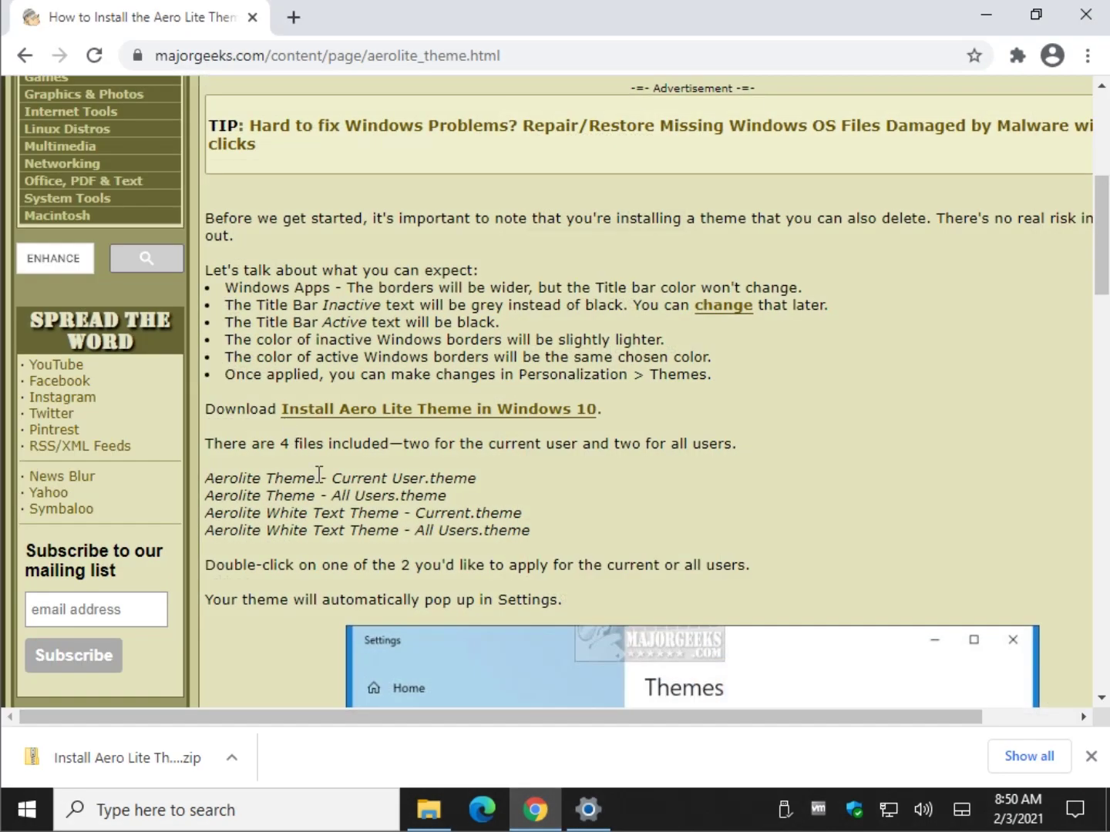
{"action": "scroll", "coordinate": [317, 469], "scroll_direction": "down", "scroll_amount": 3}
{"action": "scroll", "coordinate": [317, 469], "scroll_direction": "down", "scroll_amount": 5}
{"action": "scroll", "coordinate": [316, 468], "scroll_direction": "down", "scroll_amount": 3}
{"action": "scroll", "coordinate": [316, 469], "scroll_direction": "down", "scroll_amount": 1}
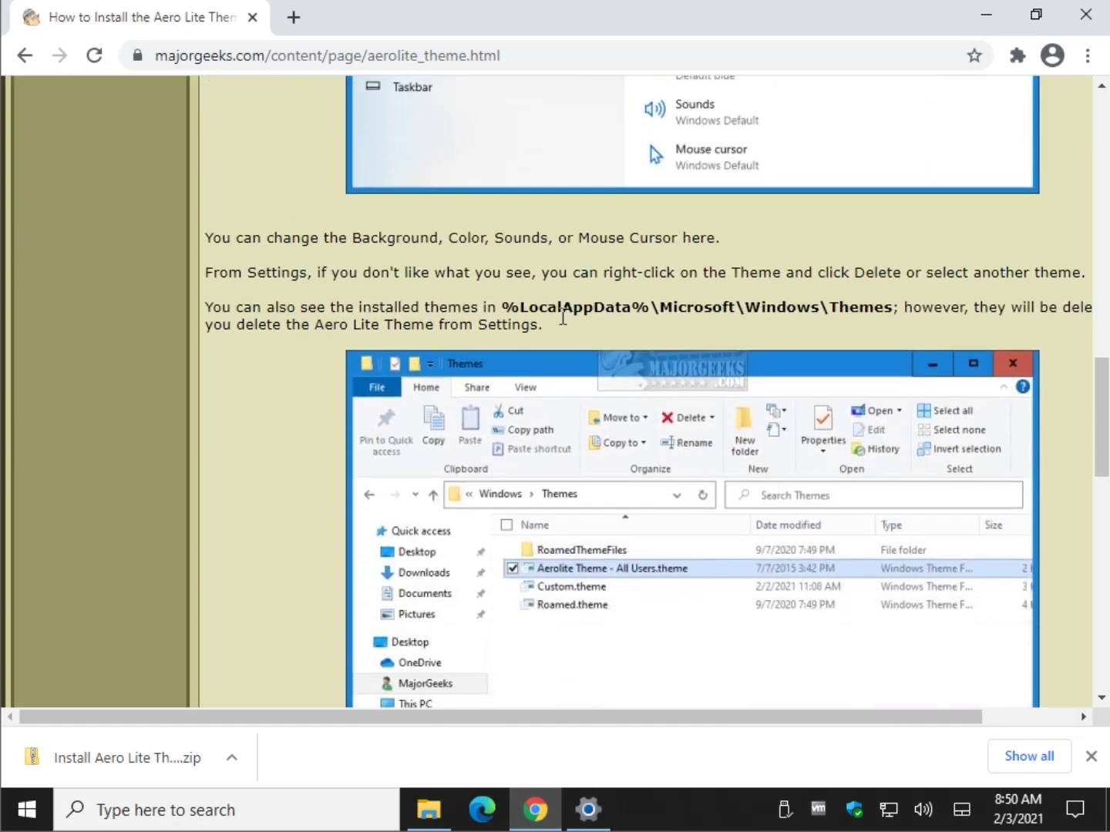
- Copy the %LocalAppData% installed-themes folder path from the article
{"action": "left_click_drag", "start_coordinate": [505, 309], "coordinate": [888, 315]}
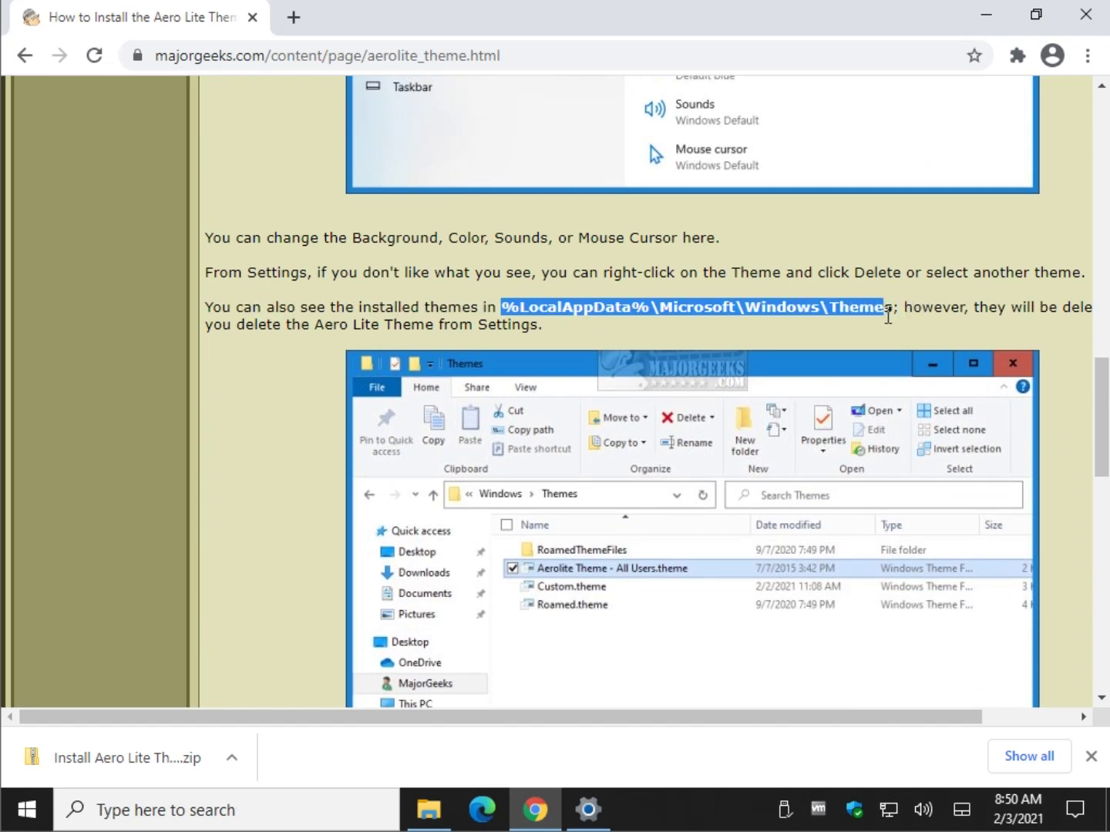
{"action": "right_click", "coordinate": [873, 316]}
{"action": "left_click", "coordinate": [845, 321]}
- Go to the pasted Themes folder path showing Aerolite Theme - All Users, then minimise the window
{"action": "left_click", "coordinate": [446, 809]}
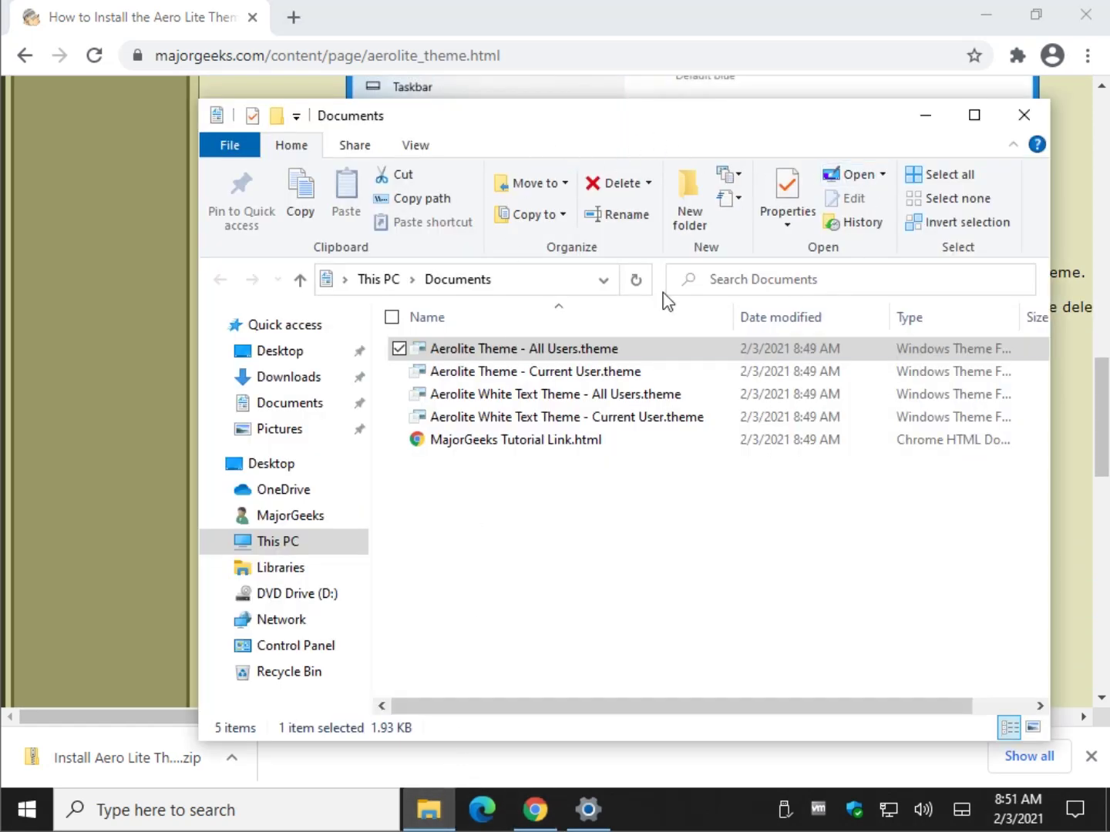
{"action": "left_click", "coordinate": [555, 279]}
{"action": "key", "text": "ctrl+v"}
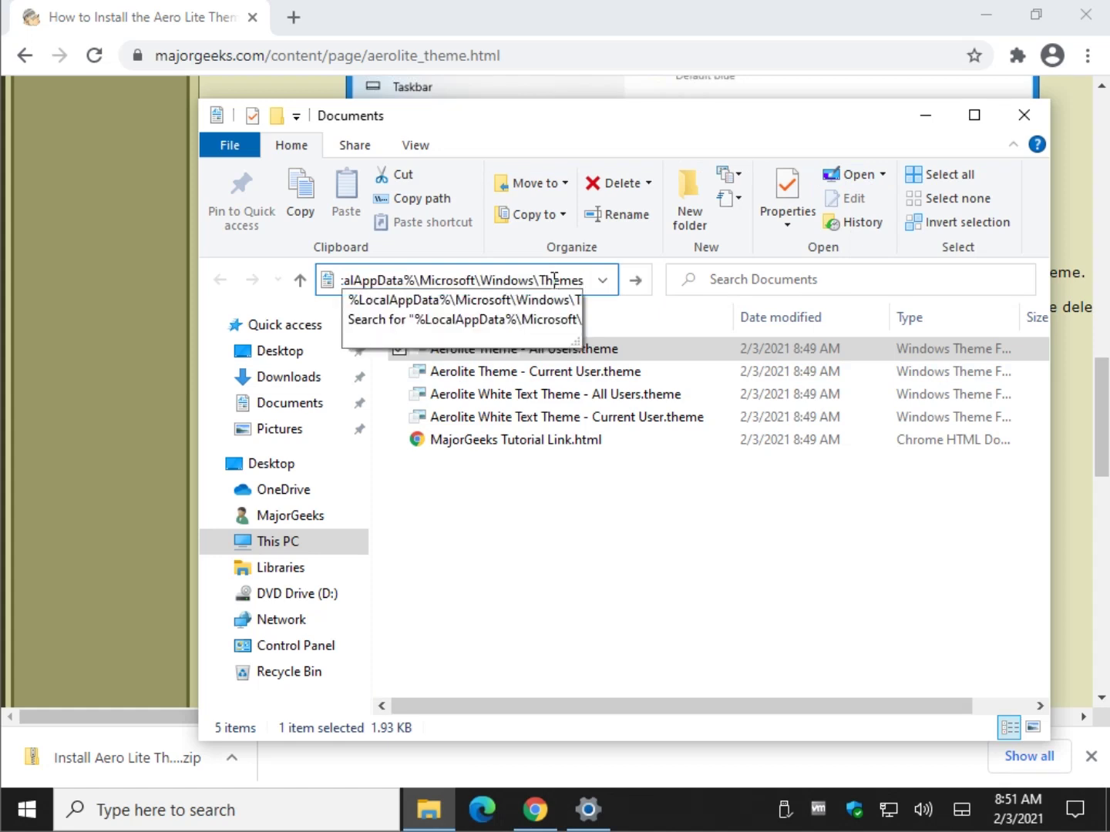
{"action": "key", "text": "Return"}
{"action": "left_click", "coordinate": [527, 373]}
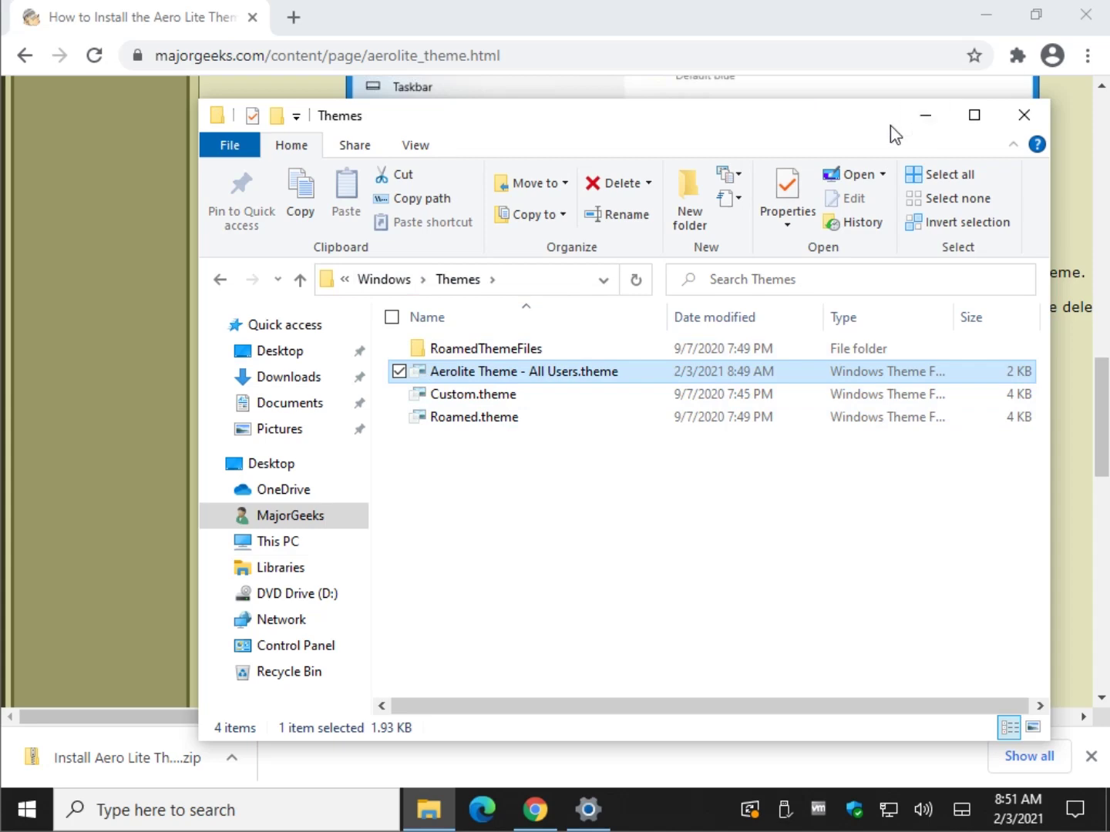
{"action": "left_click", "coordinate": [925, 119]}
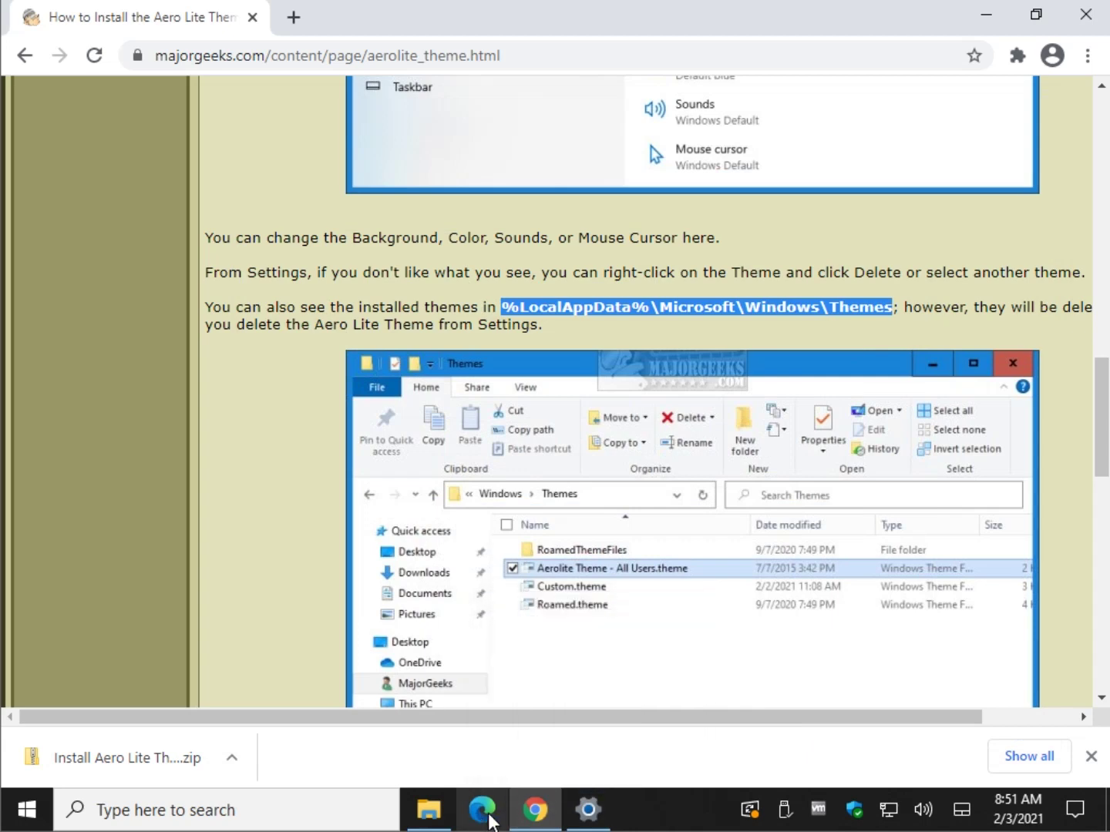
- Make Synced Theme current and delete the Aero Lite theme from the Themes page
{"action": "left_click", "coordinate": [586, 810]}
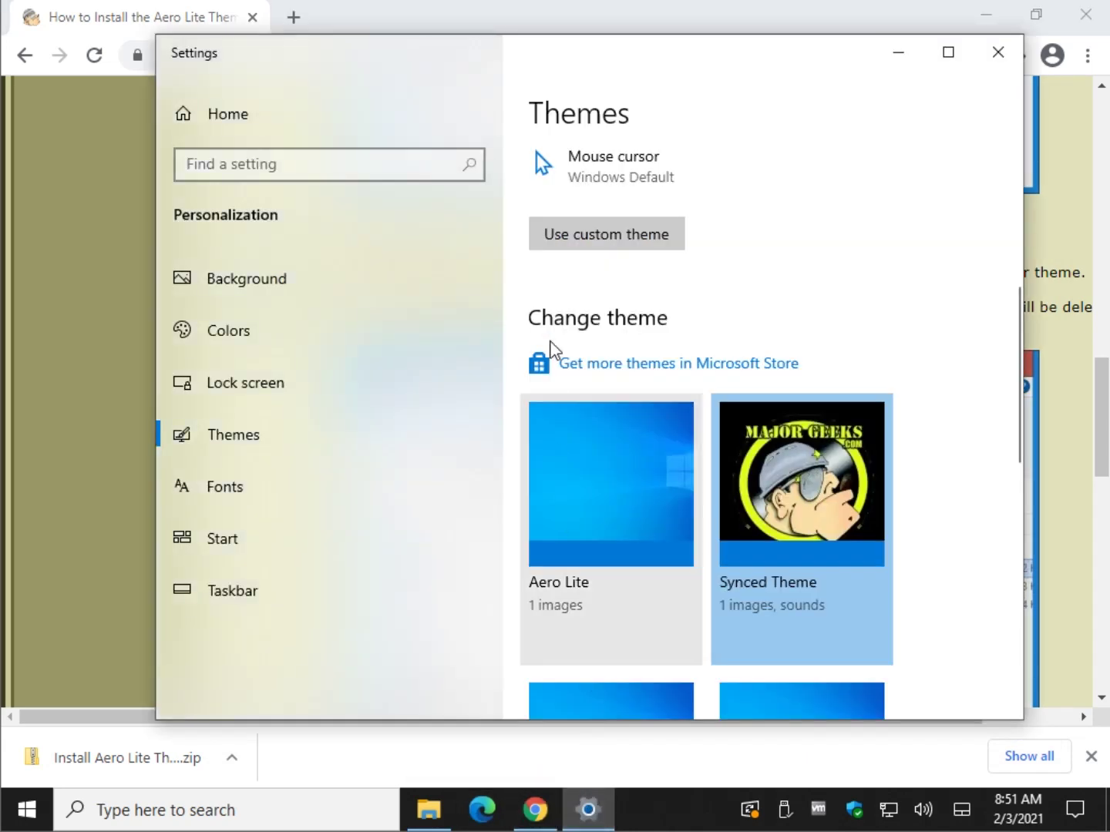
{"action": "left_click", "coordinate": [611, 523]}
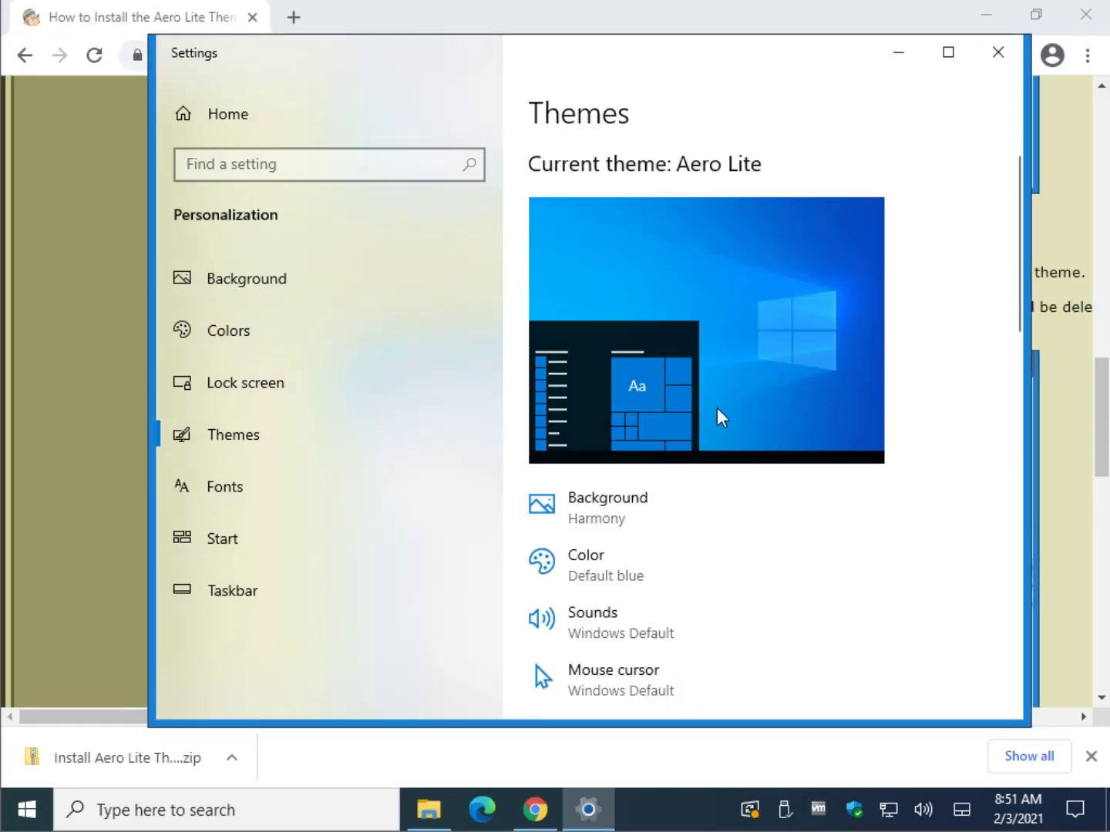
{"action": "scroll", "coordinate": [774, 520], "scroll_direction": "down", "scroll_amount": 5}
{"action": "left_click", "coordinate": [780, 511]}
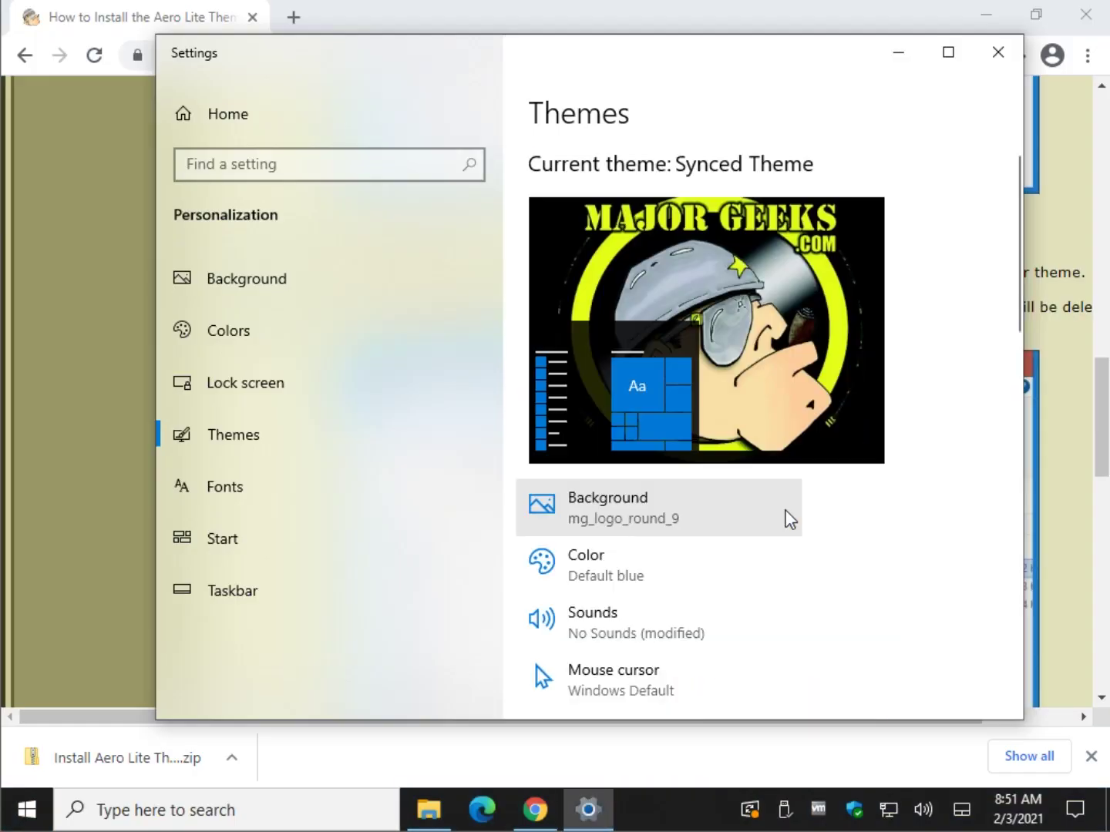
{"action": "scroll", "coordinate": [783, 510], "scroll_direction": "down", "scroll_amount": 3}
{"action": "scroll", "coordinate": [765, 516], "scroll_direction": "down", "scroll_amount": 3}
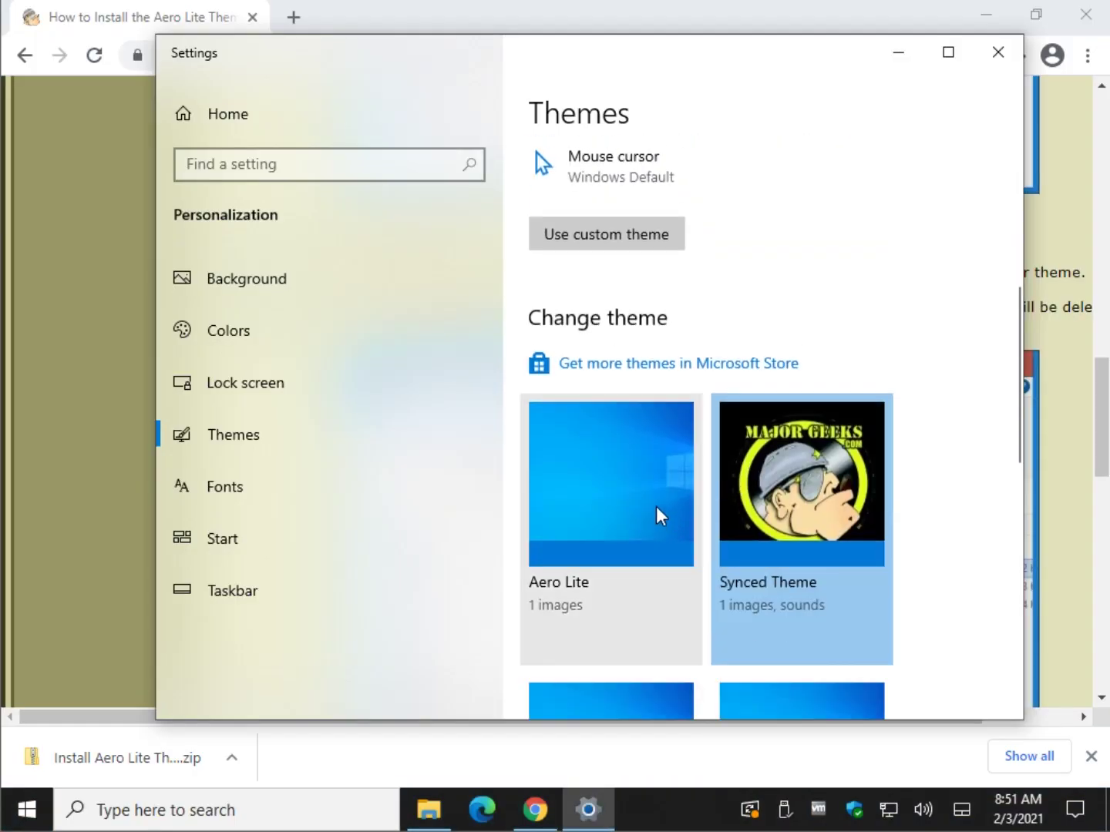
{"action": "right_click", "coordinate": [608, 475]}
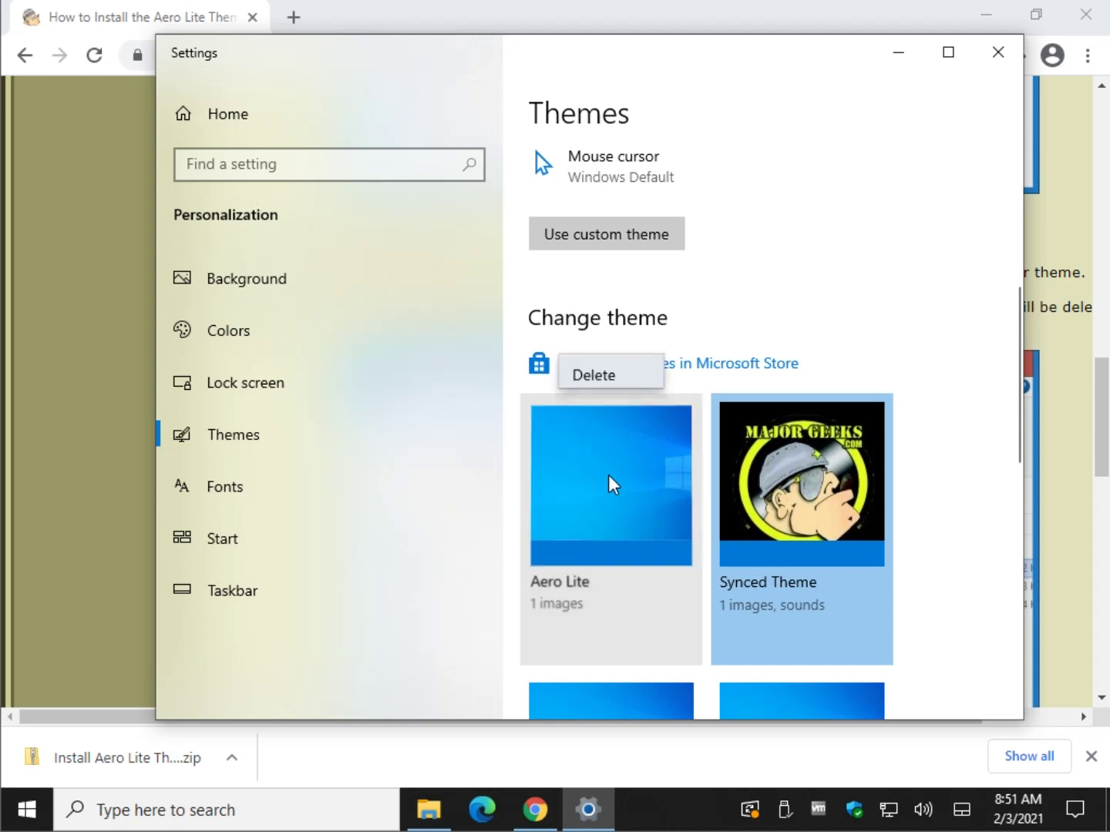
{"action": "left_click", "coordinate": [604, 361]}
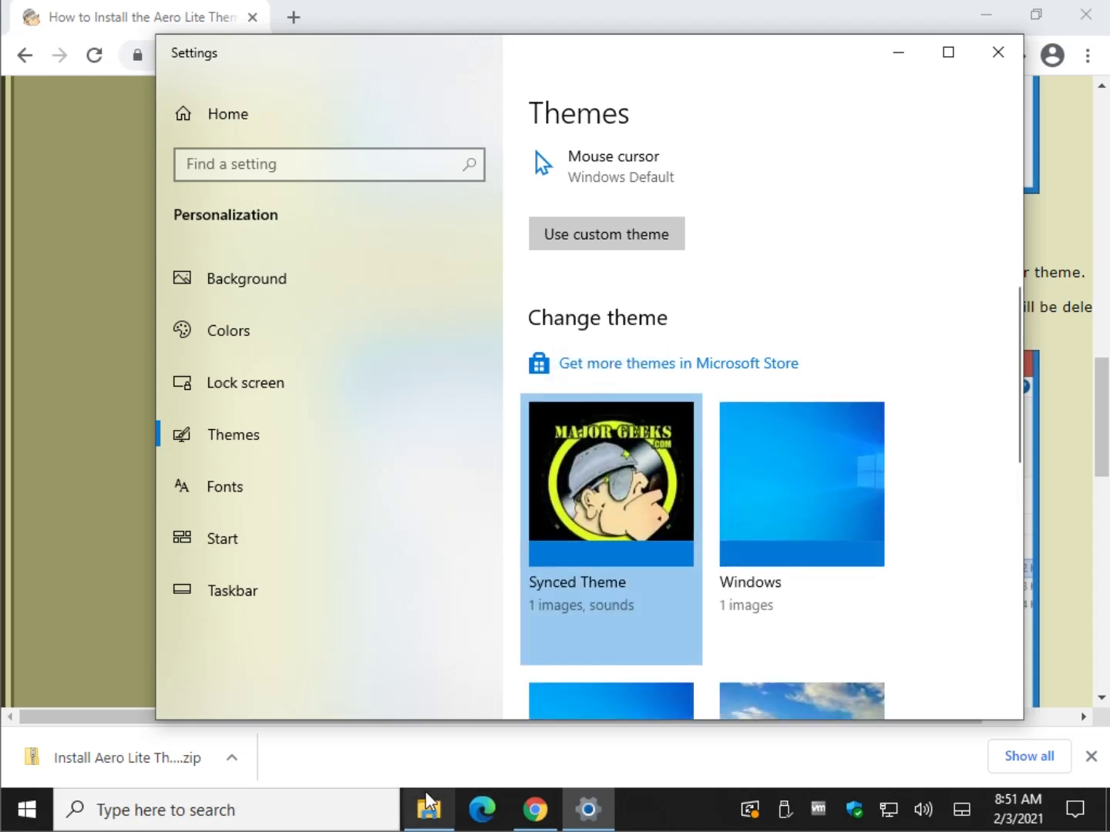
- Confirm the Themes folder no longer lists the Aerolite file and close it
{"action": "left_click", "coordinate": [425, 811]}
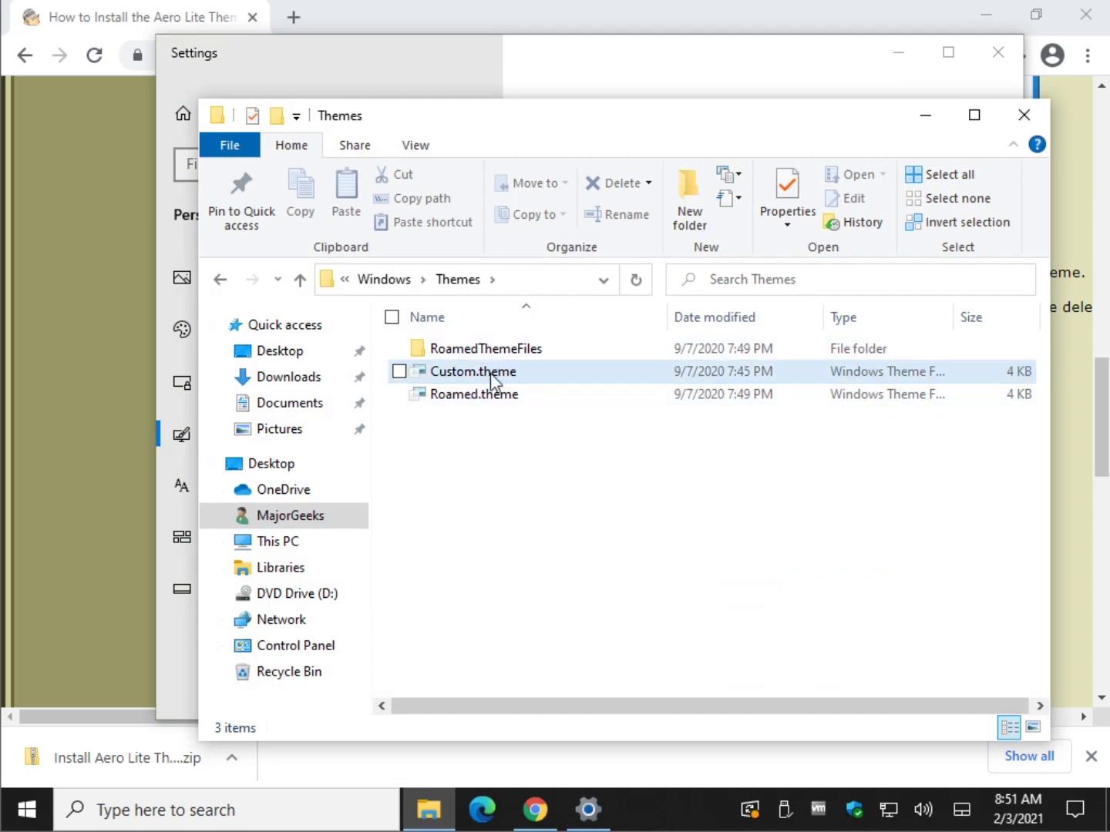
{"action": "left_click", "coordinate": [1028, 116]}
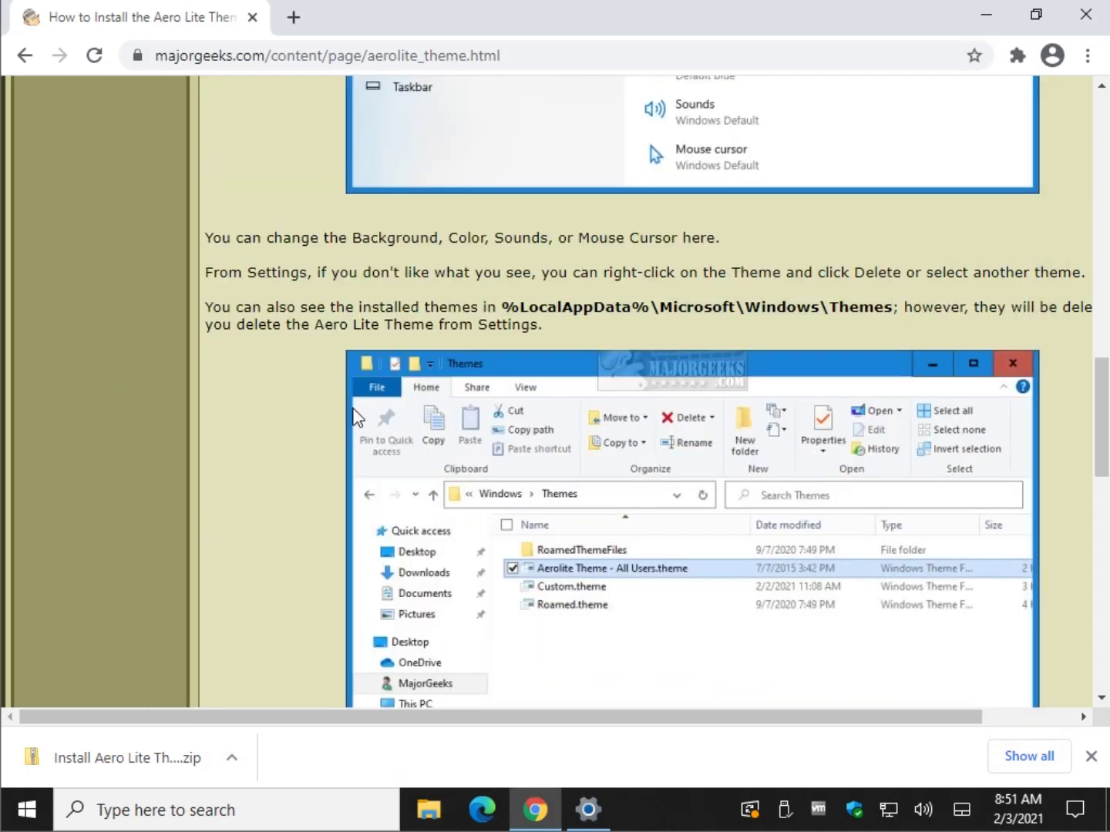
{"action": "scroll", "coordinate": [293, 445], "scroll_direction": "up", "scroll_amount": 5}
{"action": "scroll", "coordinate": [286, 417], "scroll_direction": "up", "scroll_amount": 3}
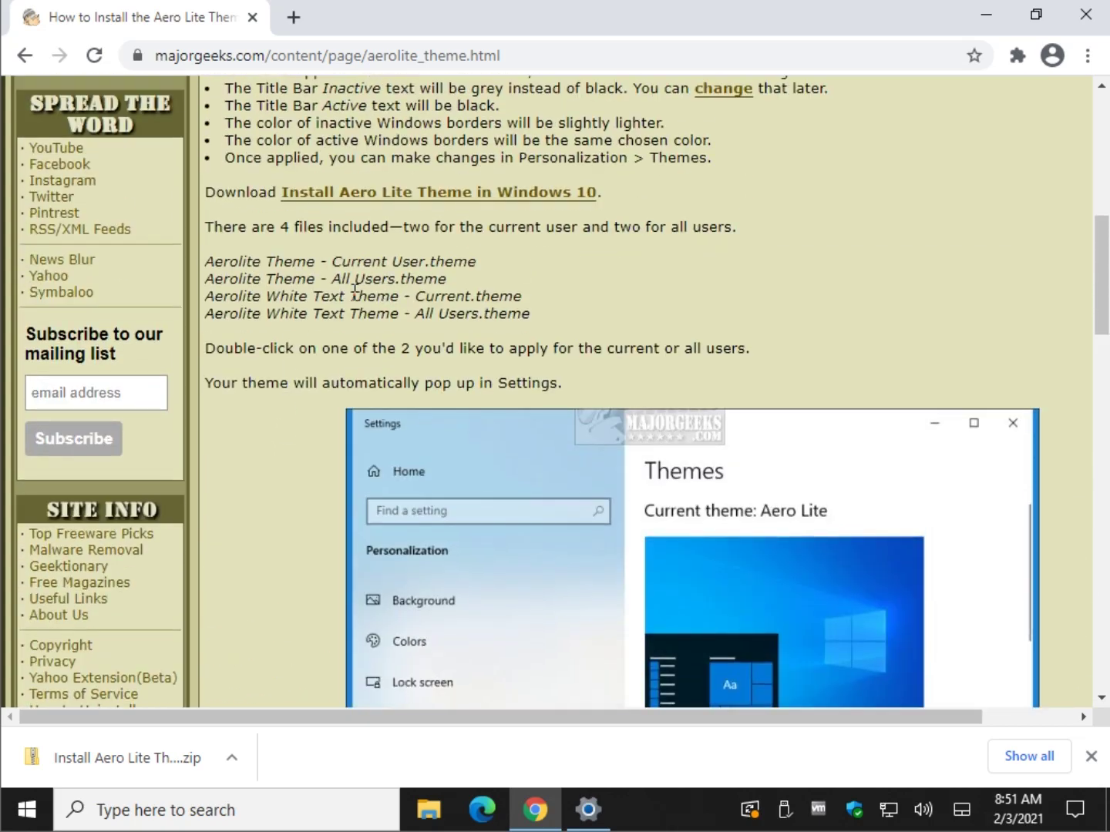
- Close the Settings window and dismiss Chrome's finished download notice
{"action": "left_click", "coordinate": [585, 810]}
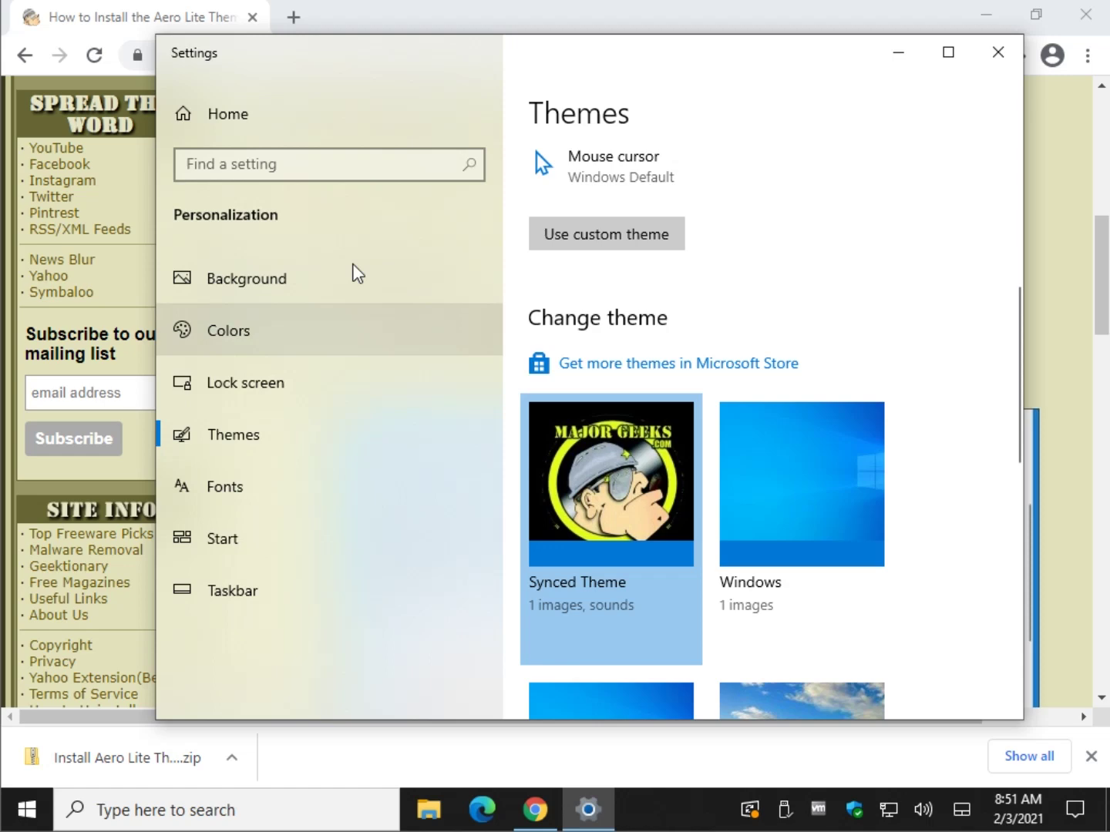
{"action": "left_click", "coordinate": [997, 52]}
{"action": "scroll", "coordinate": [606, 310], "scroll_direction": "down", "scroll_amount": 1}
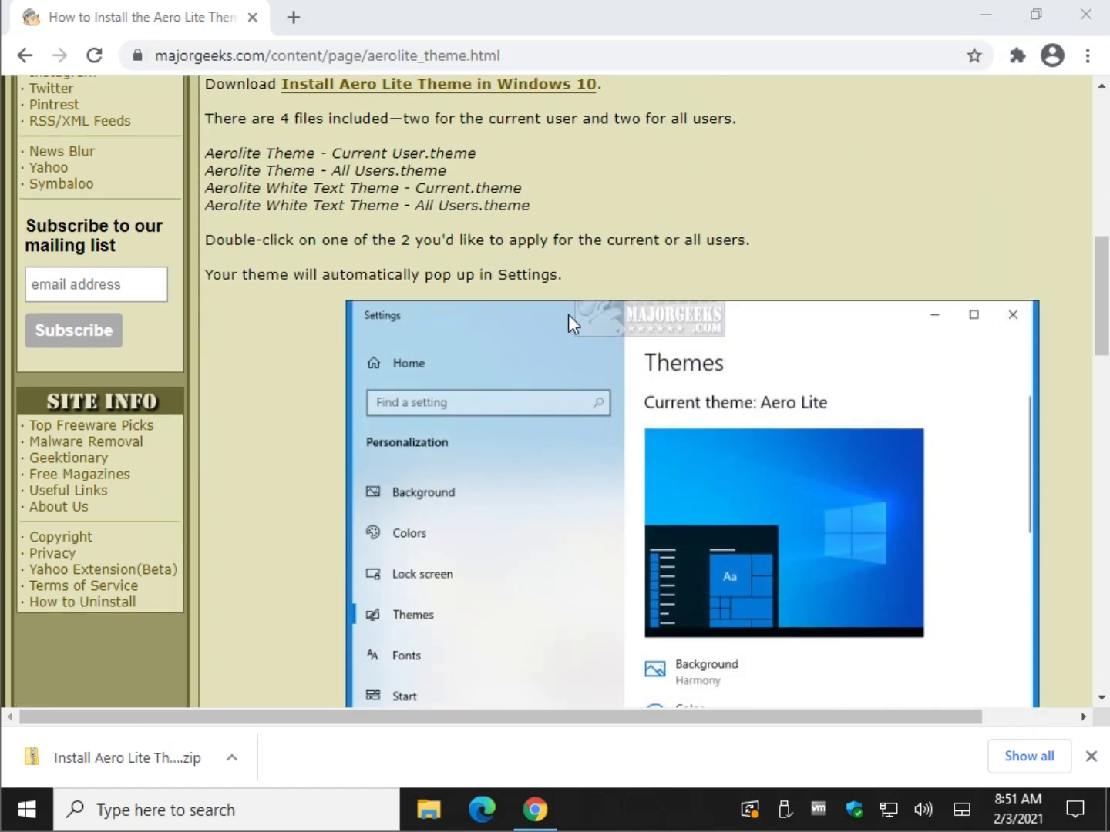
{"action": "scroll", "coordinate": [426, 438], "scroll_direction": "down", "scroll_amount": 3}
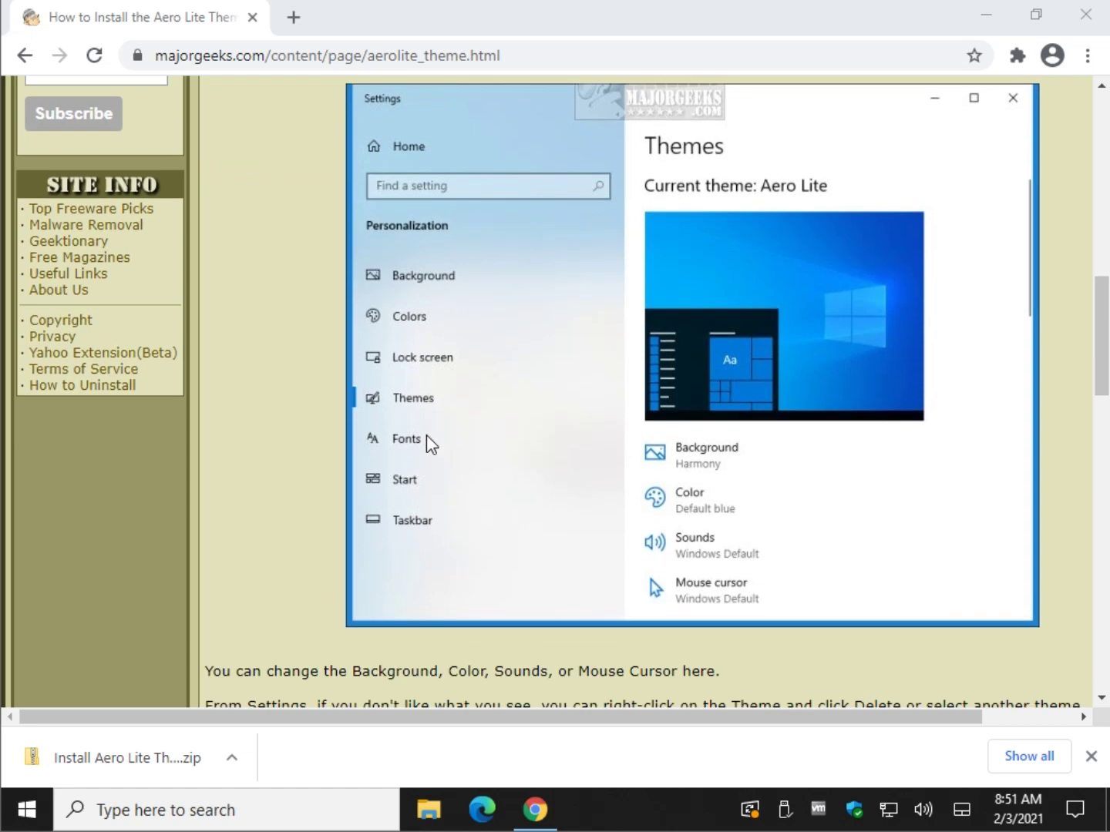
{"action": "scroll", "coordinate": [427, 434], "scroll_direction": "down", "scroll_amount": 2}
{"action": "scroll", "coordinate": [383, 443], "scroll_direction": "down", "scroll_amount": 1}
{"action": "scroll", "coordinate": [340, 439], "scroll_direction": "down", "scroll_amount": 4}
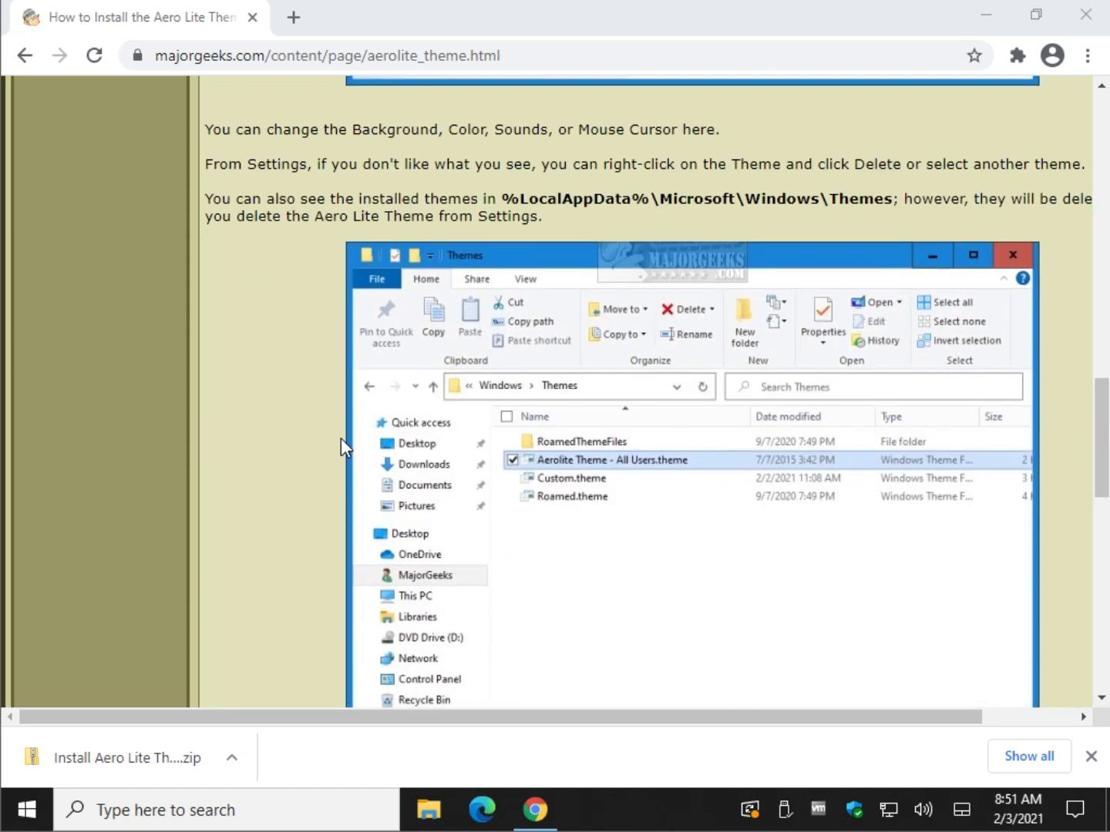
{"action": "scroll", "coordinate": [260, 503], "scroll_direction": "down", "scroll_amount": 1}
{"action": "scroll", "coordinate": [265, 477], "scroll_direction": "down", "scroll_amount": 2}
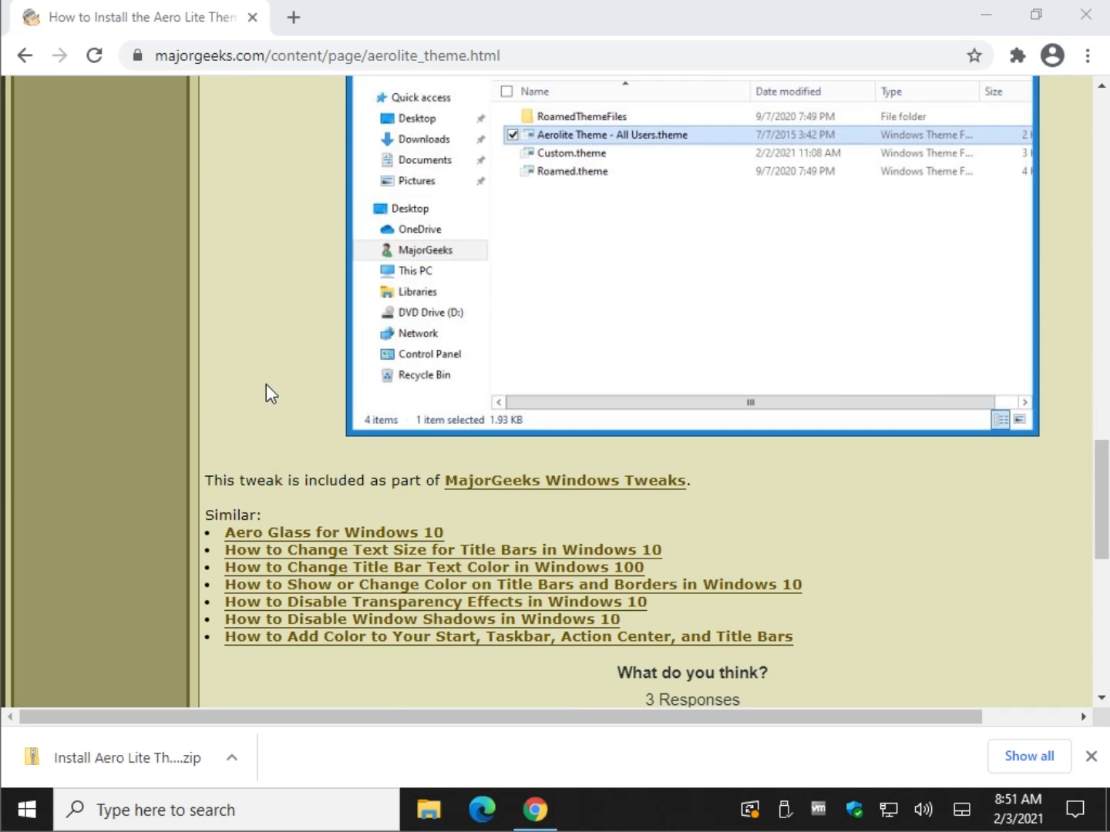
{"action": "scroll", "coordinate": [266, 384], "scroll_direction": "up", "scroll_amount": 4}
{"action": "scroll", "coordinate": [266, 385], "scroll_direction": "down", "scroll_amount": 4}
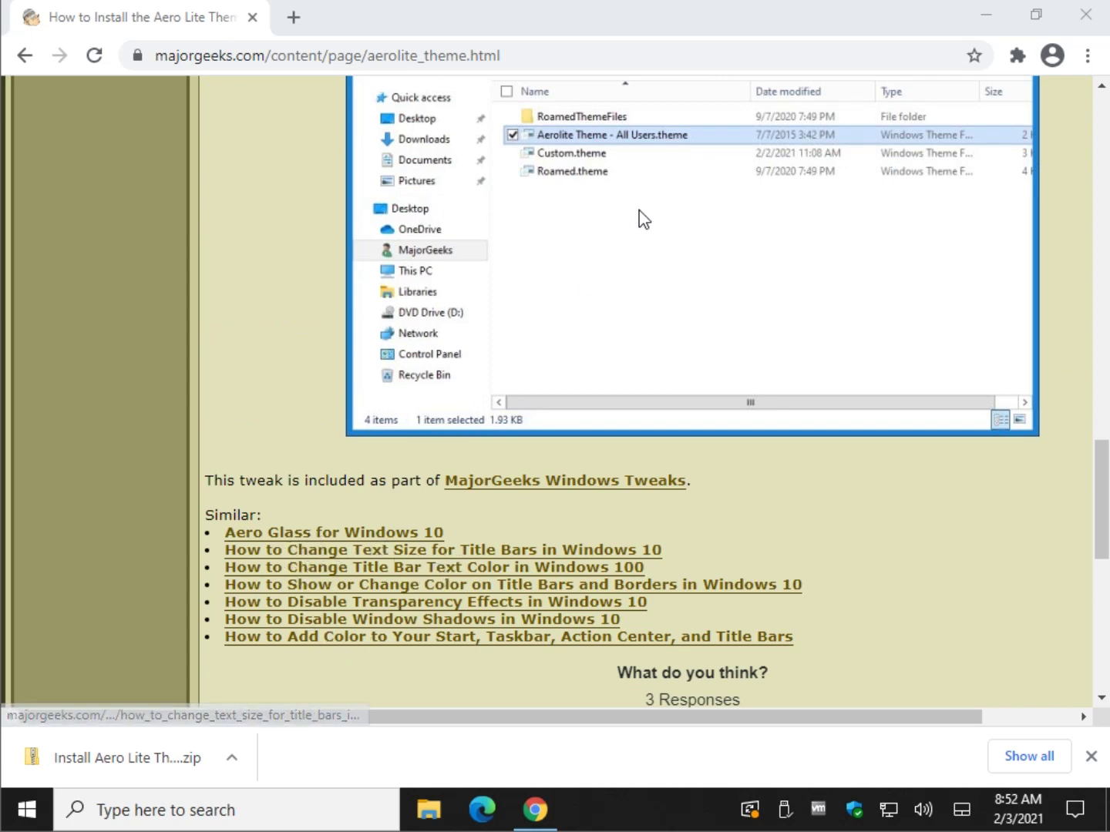
{"action": "scroll", "coordinate": [513, 405], "scroll_direction": "up", "scroll_amount": 1}
{"action": "scroll", "coordinate": [511, 399], "scroll_direction": "up", "scroll_amount": 5}
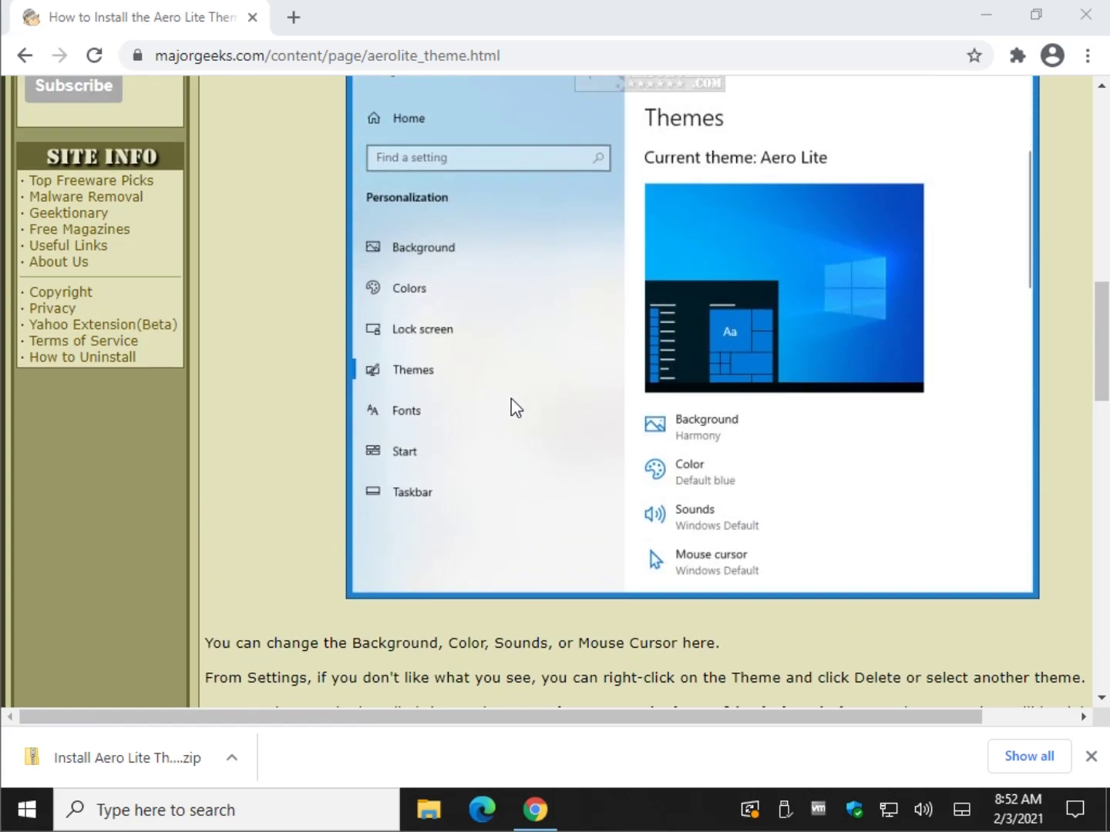
{"action": "scroll", "coordinate": [511, 398], "scroll_direction": "up", "scroll_amount": 5}
{"action": "scroll", "coordinate": [509, 389], "scroll_direction": "up", "scroll_amount": 5}
{"action": "scroll", "coordinate": [509, 388], "scroll_direction": "up", "scroll_amount": 3}
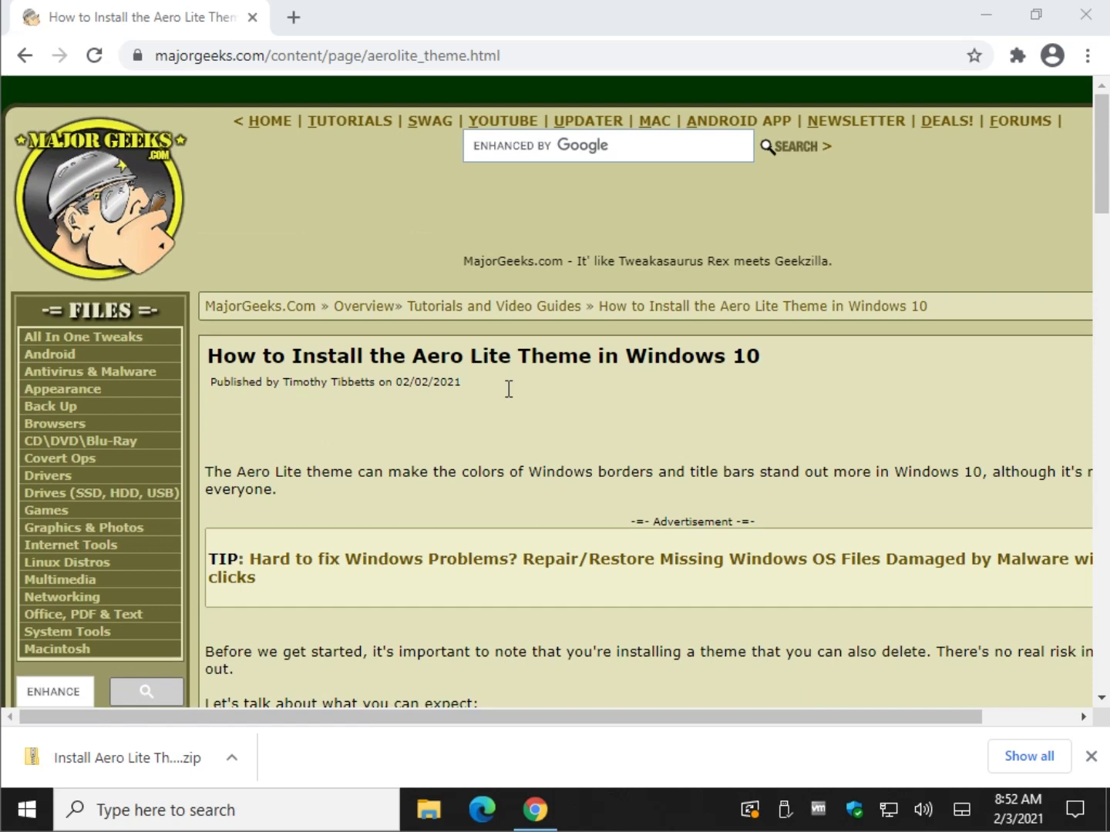
{"action": "left_click", "coordinate": [1090, 758]}
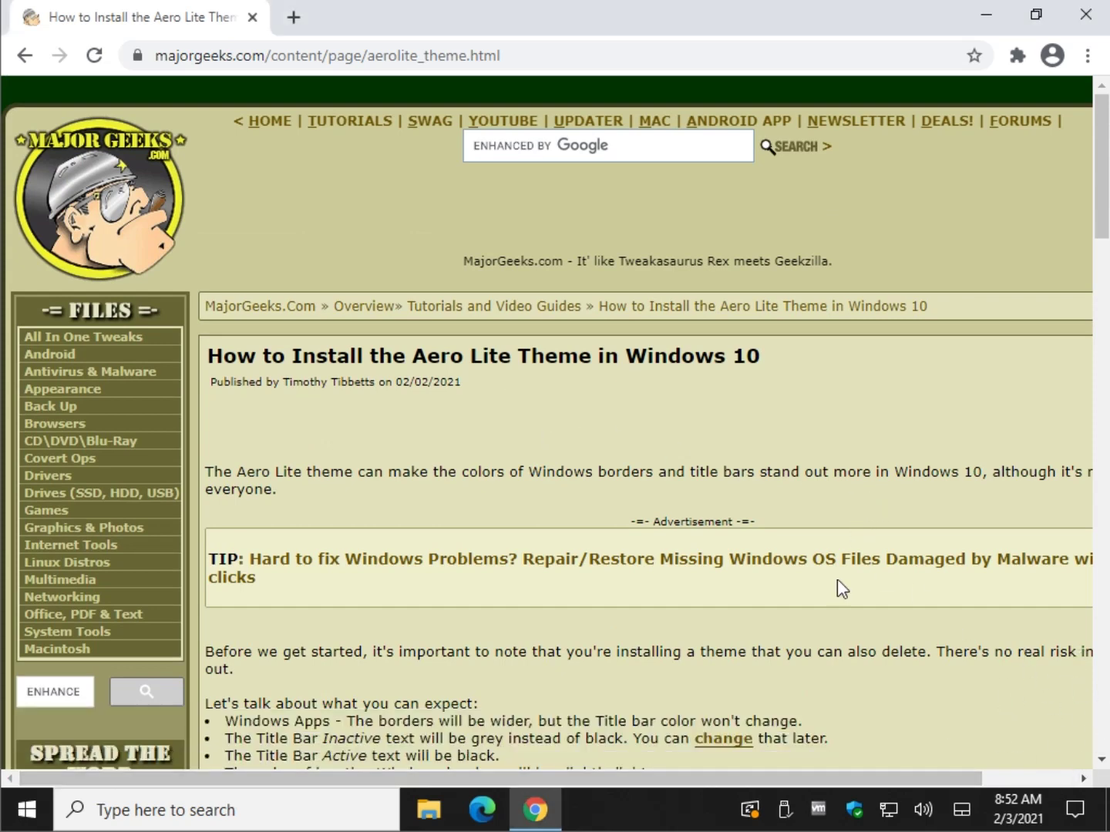